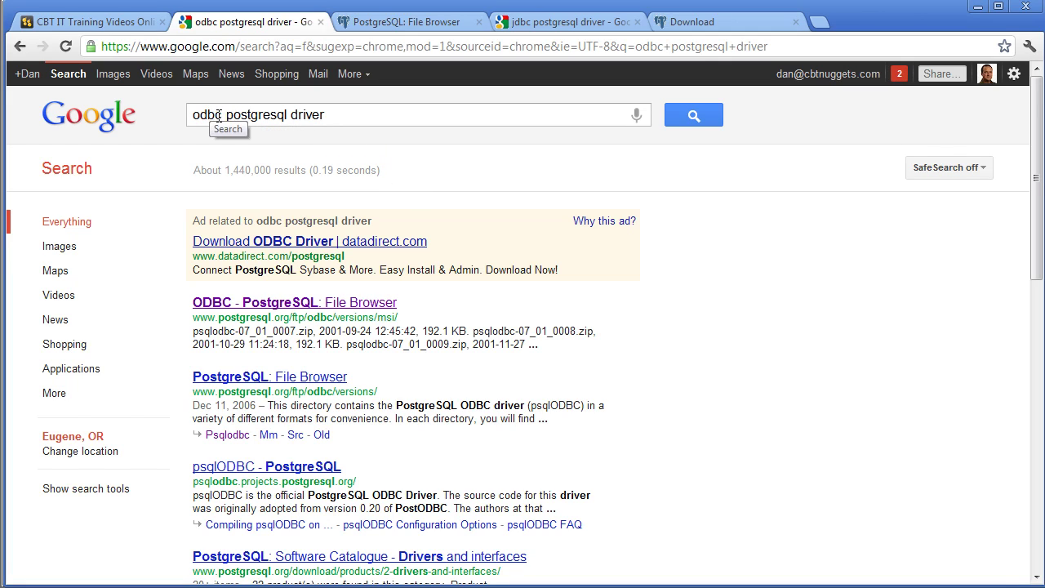
Open the 'ODBC - PostgreSQL: File Browser' search result listing the psqlodbc driver packages
{"action": "left_click", "coordinate": [338, 118]}
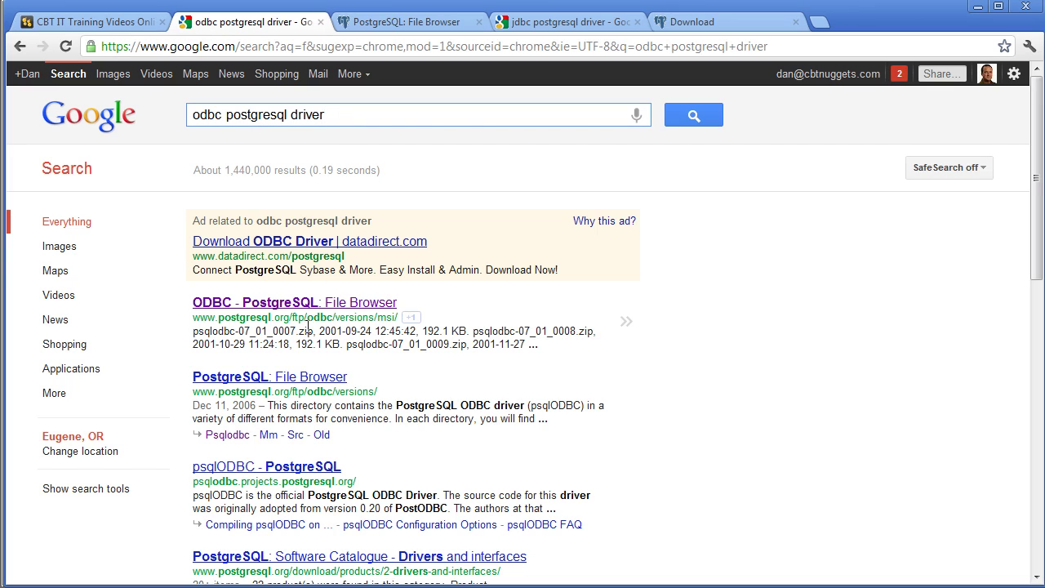
{"action": "left_click", "coordinate": [287, 304]}
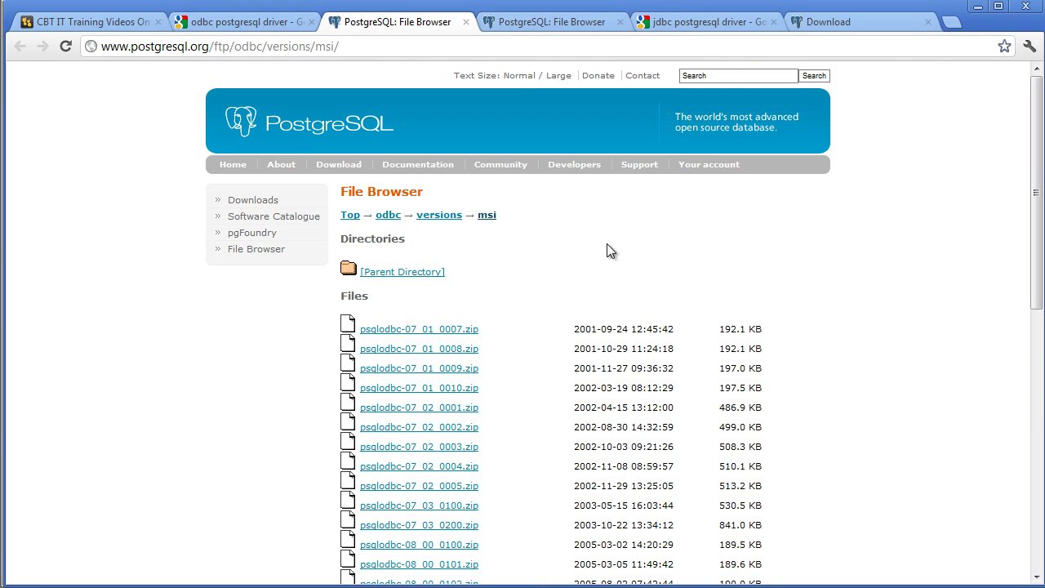
Download psqlodbc_09_01_0100-1.zip and go back to the 'jdbc postgresql driver' search results
{"action": "scroll", "coordinate": [606, 243], "scroll_direction": "down", "scroll_amount": 7}
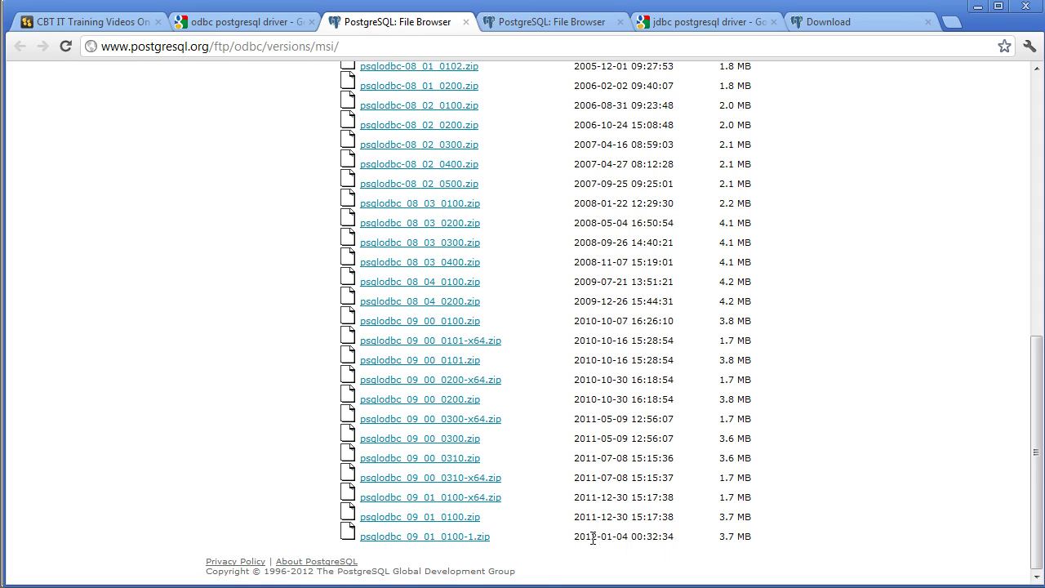
{"action": "left_click", "coordinate": [395, 538]}
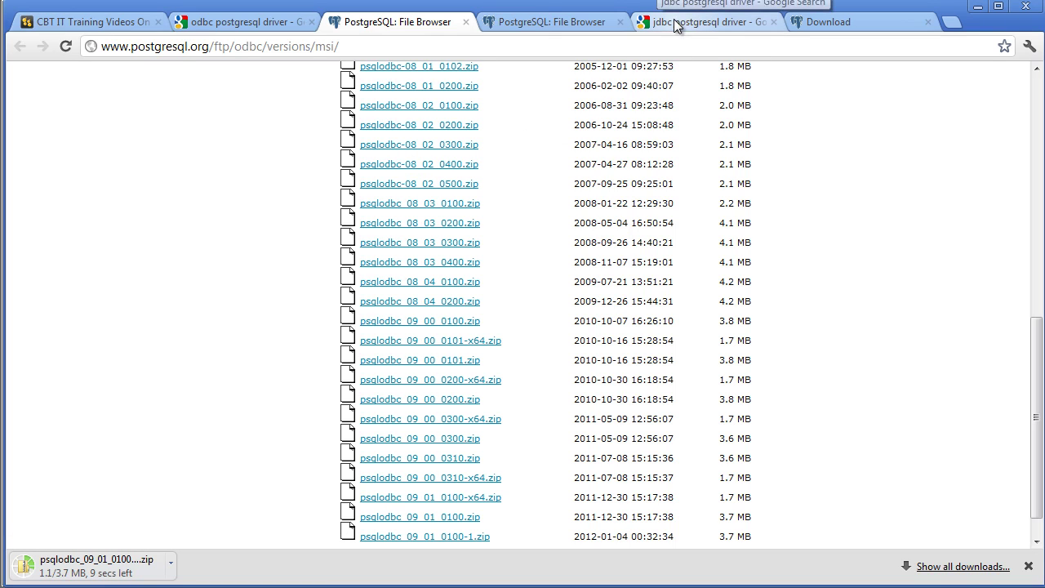
{"action": "left_click", "coordinate": [710, 22]}
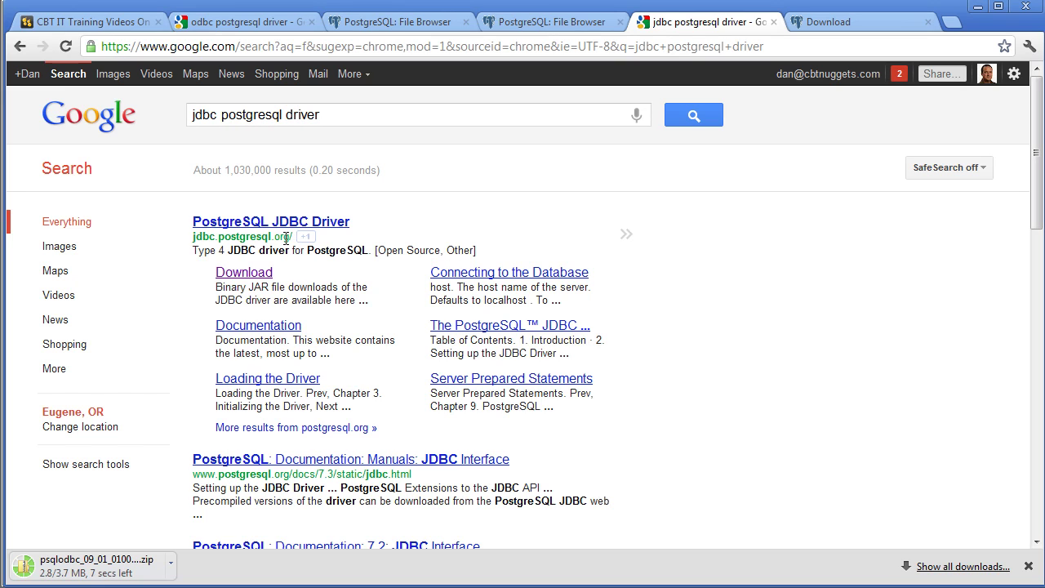
Download the JDBC4 Postgresql Driver, Version 9.1-902 jar and keep it despite the warning
{"action": "left_click", "coordinate": [253, 278]}
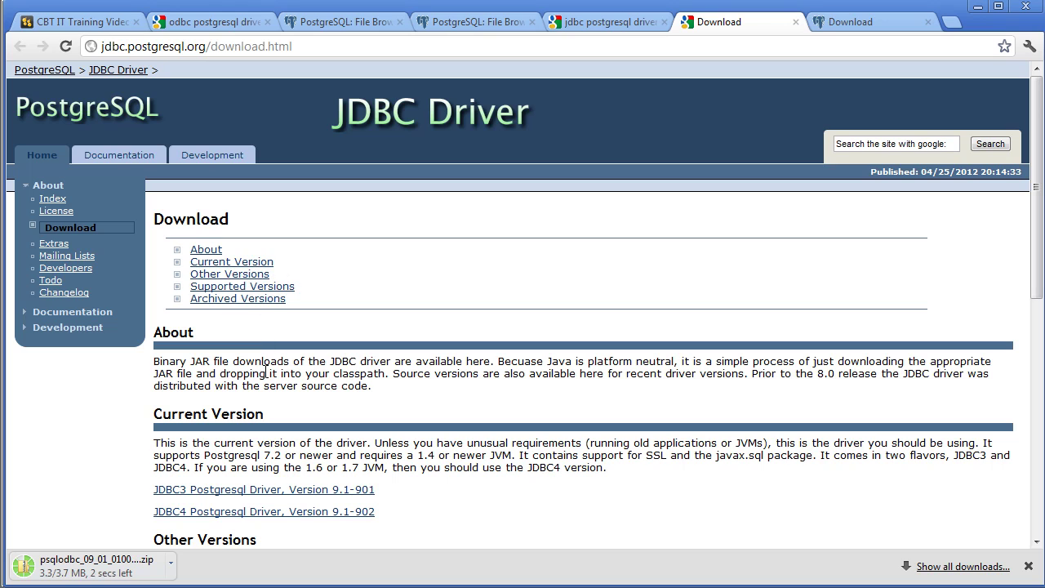
{"action": "scroll", "coordinate": [380, 399], "scroll_direction": "down", "scroll_amount": 1}
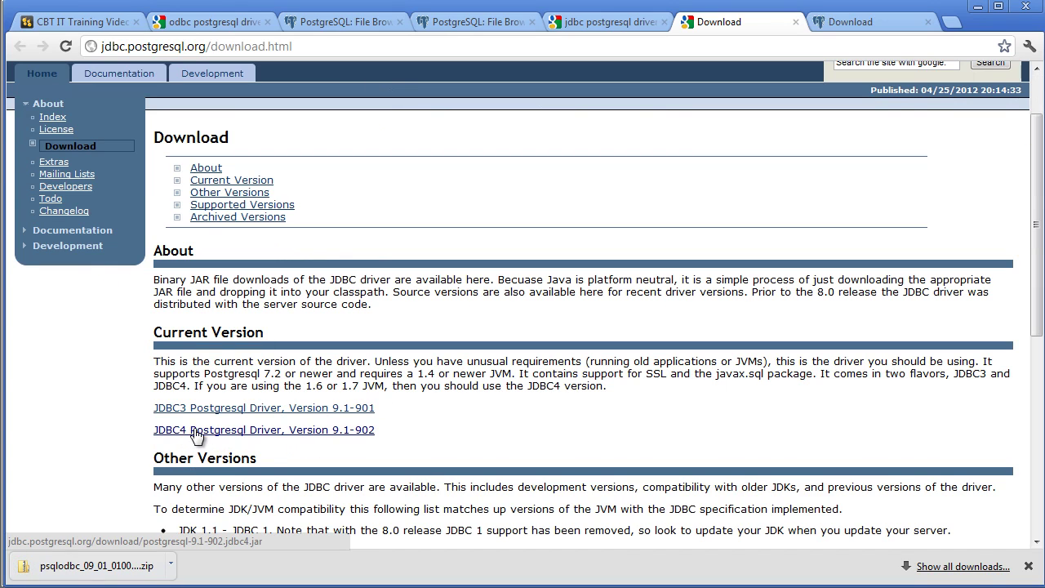
{"action": "left_click", "coordinate": [326, 432]}
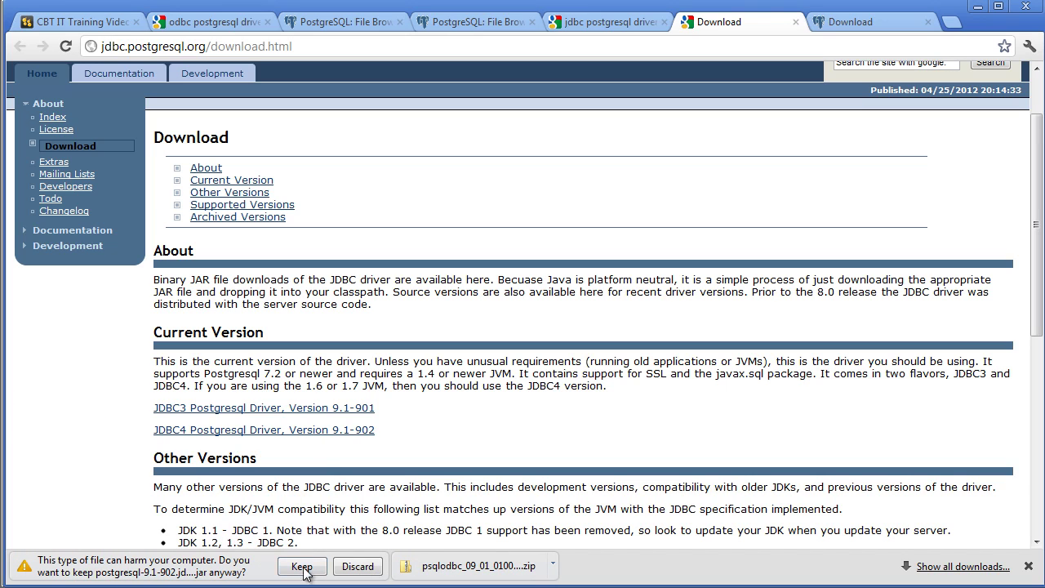
{"action": "left_click", "coordinate": [301, 567]}
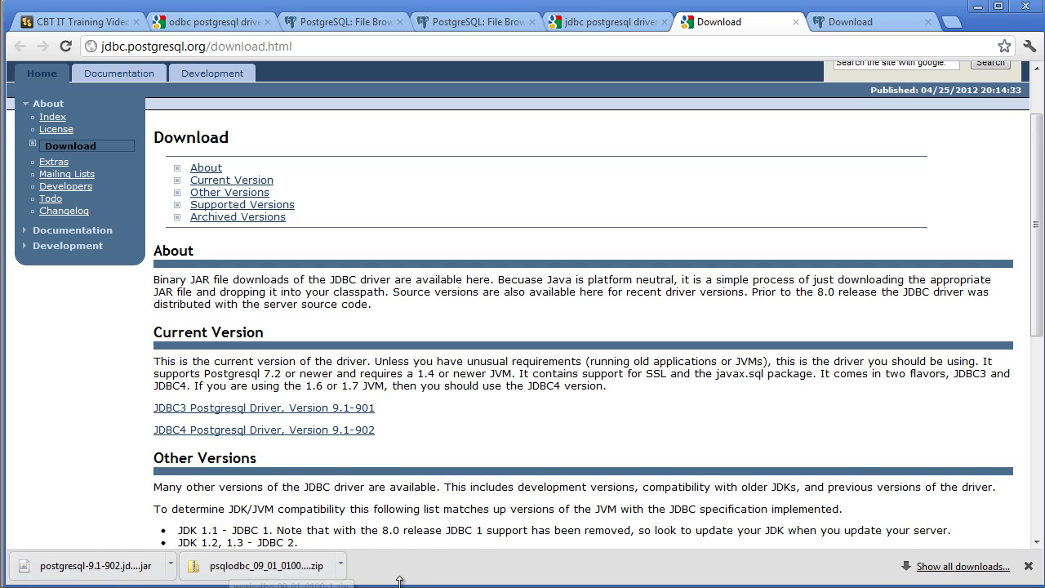
Open the downloaded psqlodbc zip and run the psqlodbc.msi installer
{"action": "left_click", "coordinate": [343, 569]}
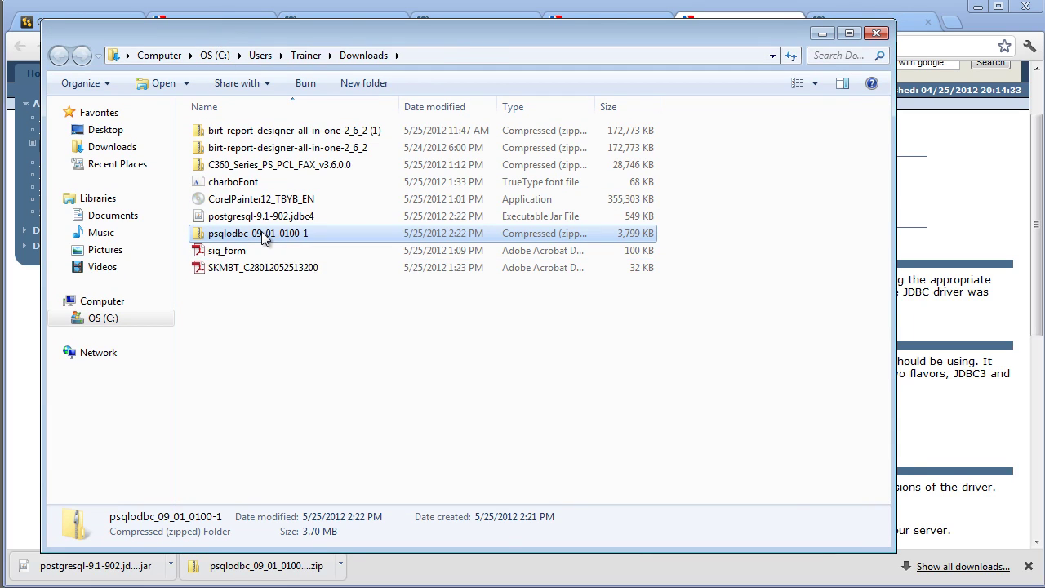
{"action": "double_click", "coordinate": [263, 235]}
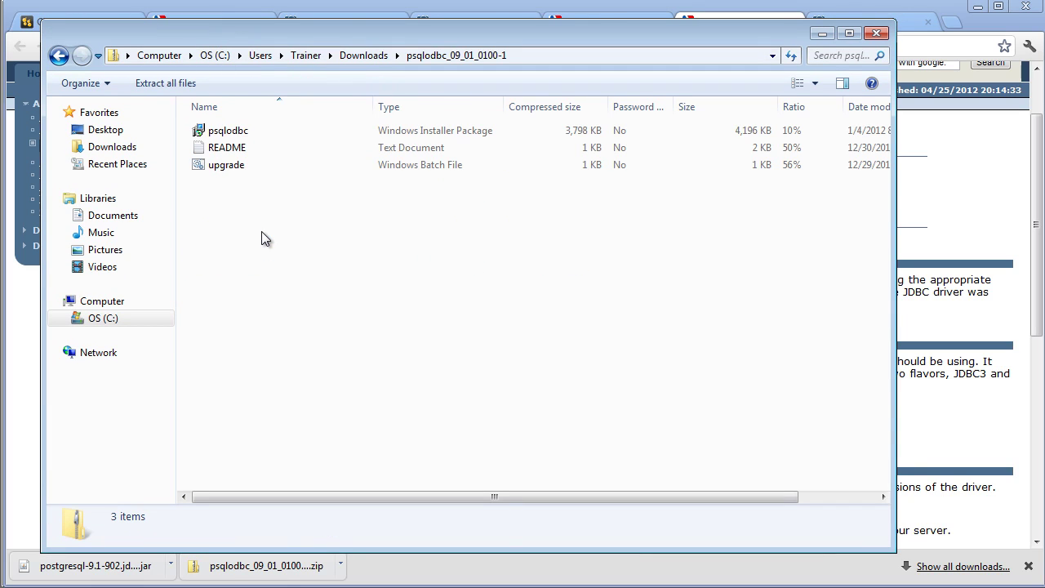
{"action": "double_click", "coordinate": [227, 133]}
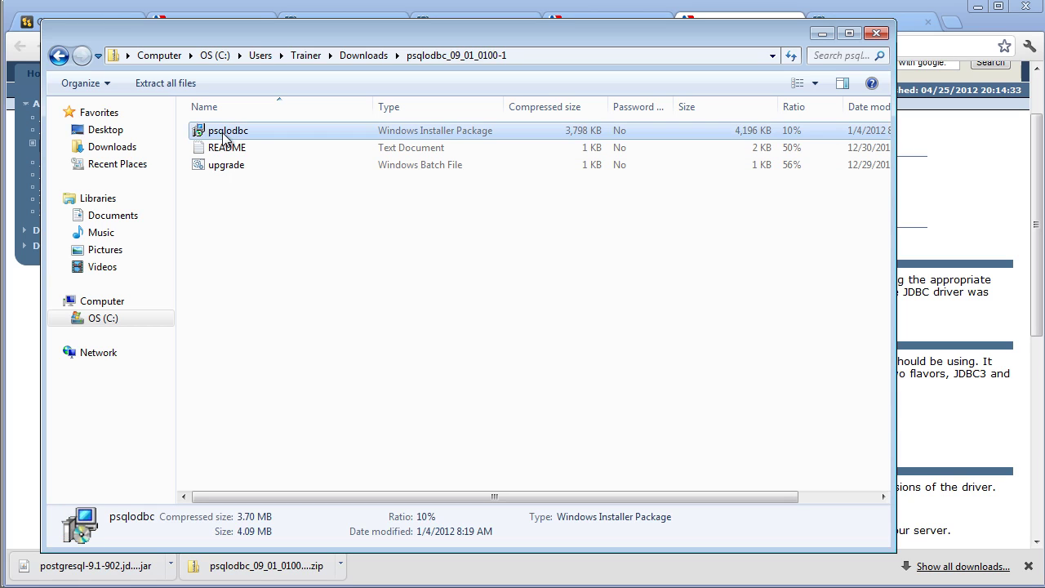
{"action": "left_click", "coordinate": [576, 296]}
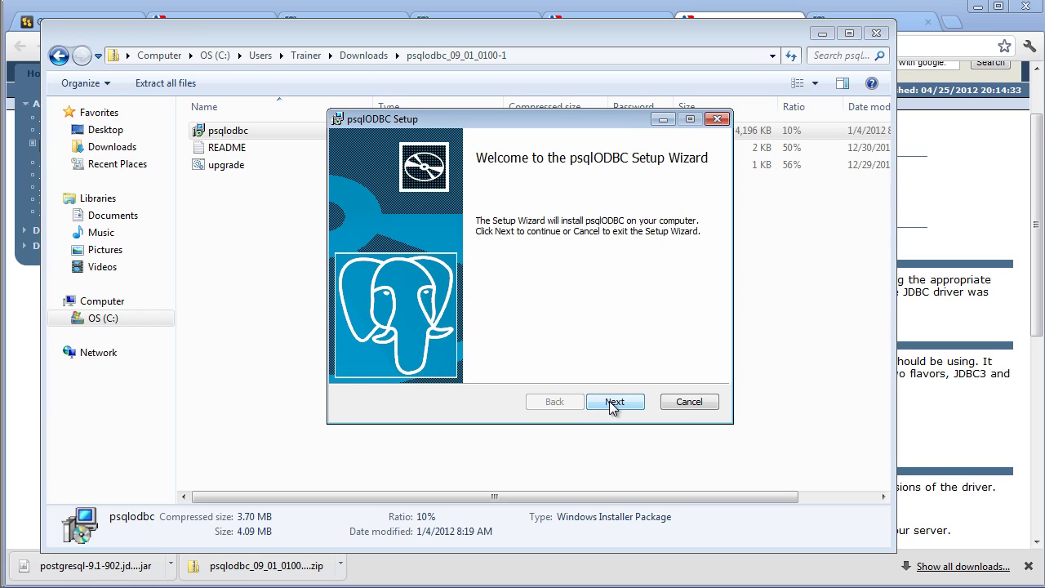
Accept the license and complete the psqlODBC setup with the default features
{"action": "left_click", "coordinate": [613, 403]}
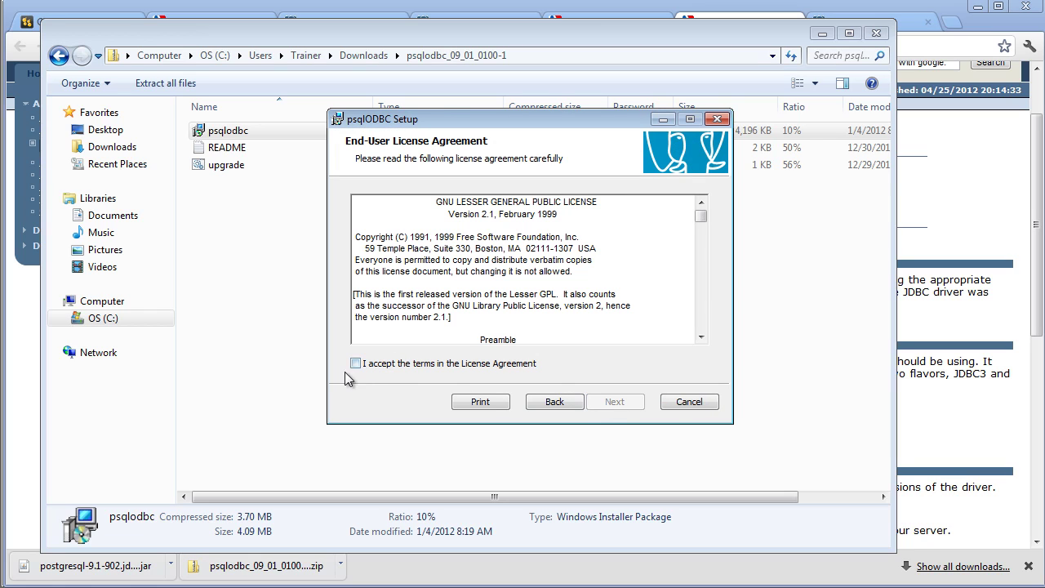
{"action": "left_click", "coordinate": [356, 363]}
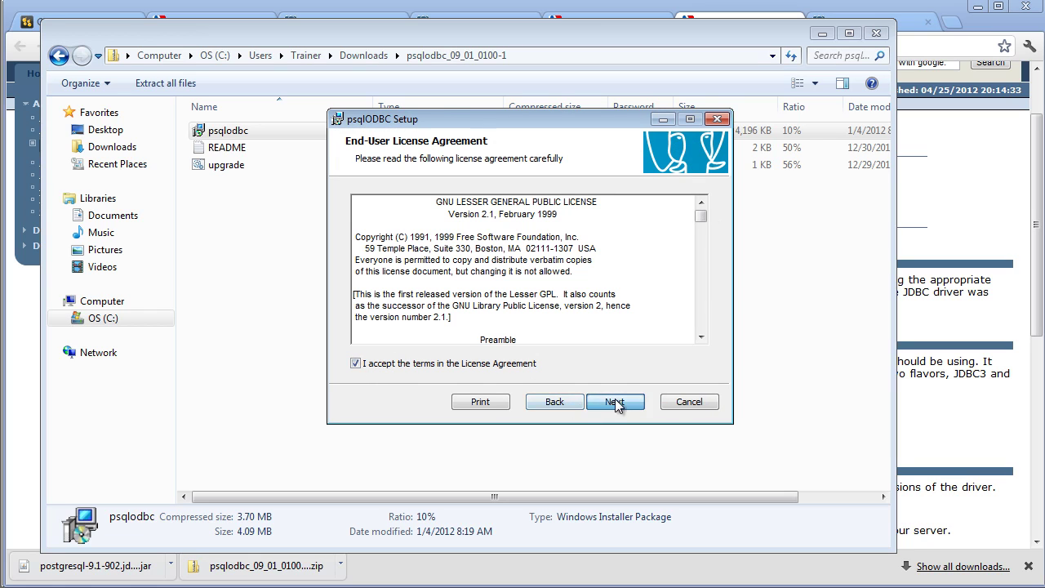
{"action": "left_click", "coordinate": [616, 404]}
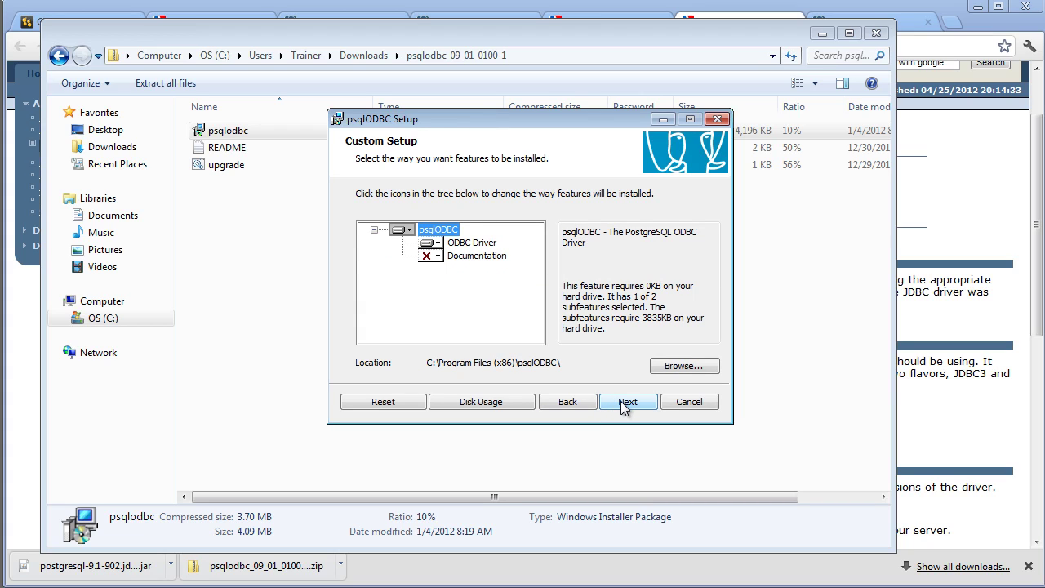
{"action": "left_click", "coordinate": [624, 405]}
{"action": "left_click", "coordinate": [613, 404]}
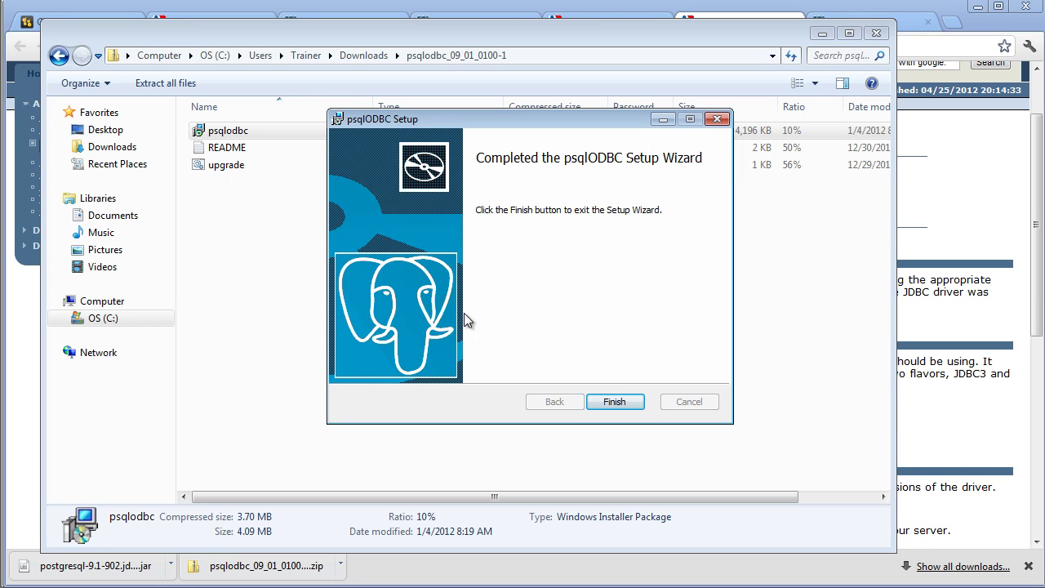
{"action": "left_click", "coordinate": [620, 411]}
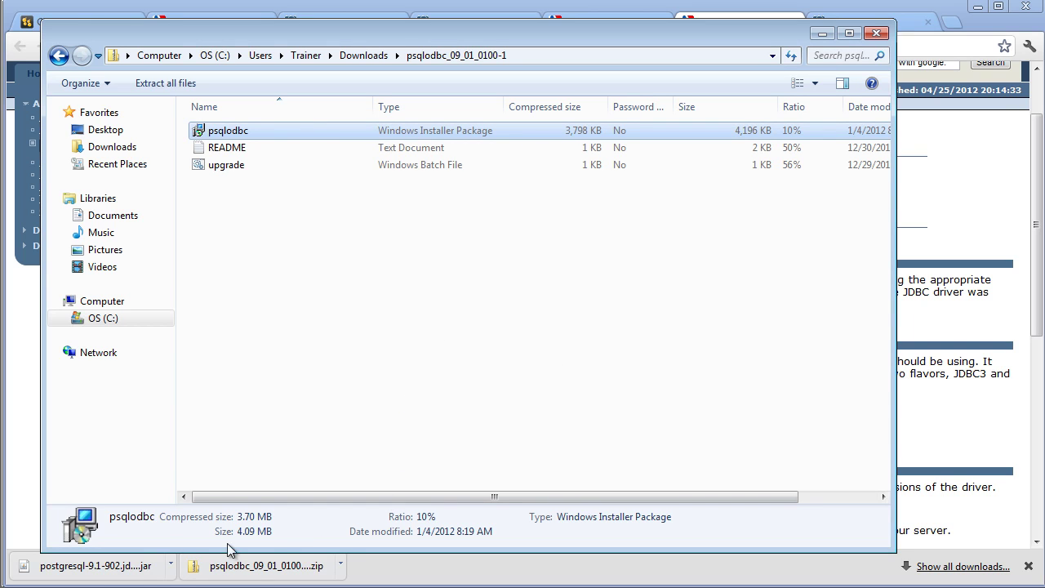
Show the downloaded postgresql-9.1-902.jdbc4 jar in its folder and cut it
{"action": "left_click", "coordinate": [124, 576]}
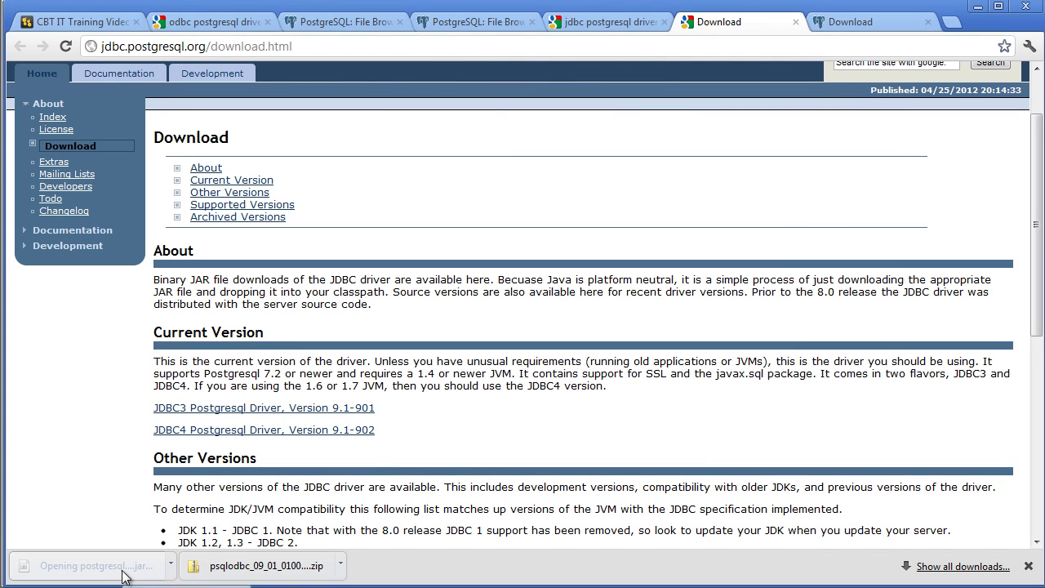
{"action": "left_click", "coordinate": [171, 565]}
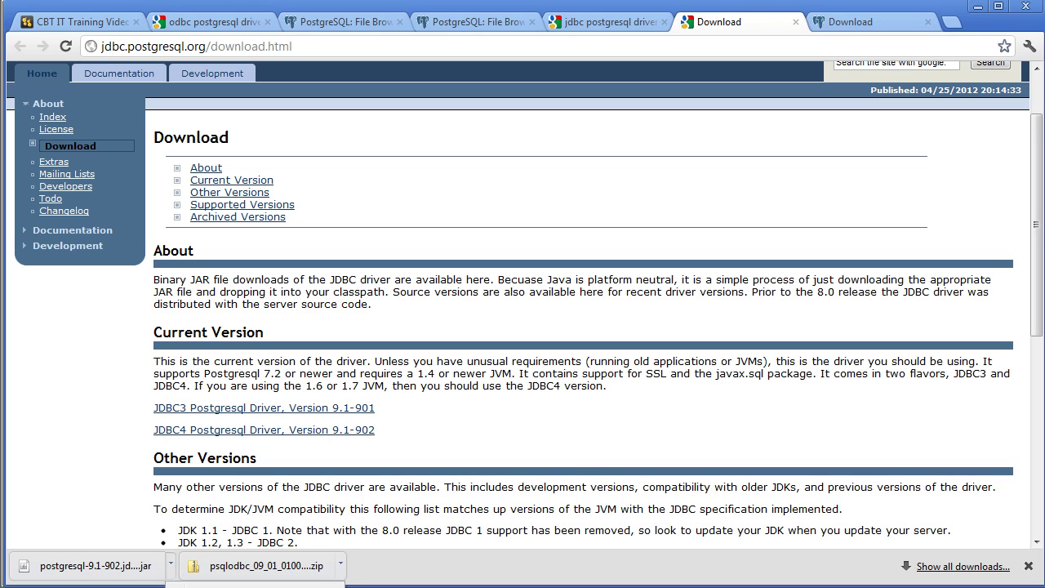
{"action": "left_click", "coordinate": [245, 584]}
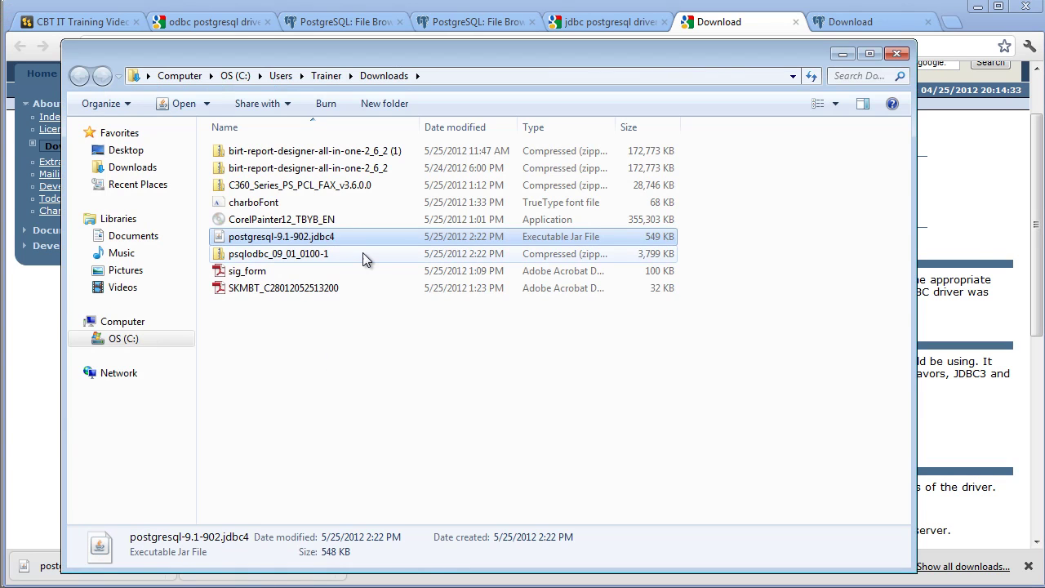
{"action": "right_click", "coordinate": [314, 238]}
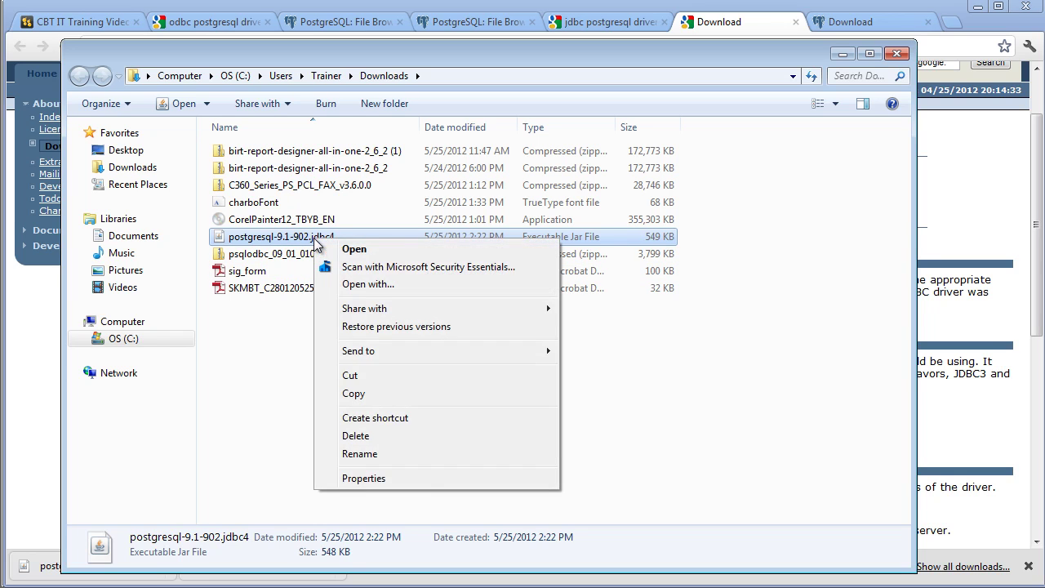
{"action": "left_click", "coordinate": [369, 379]}
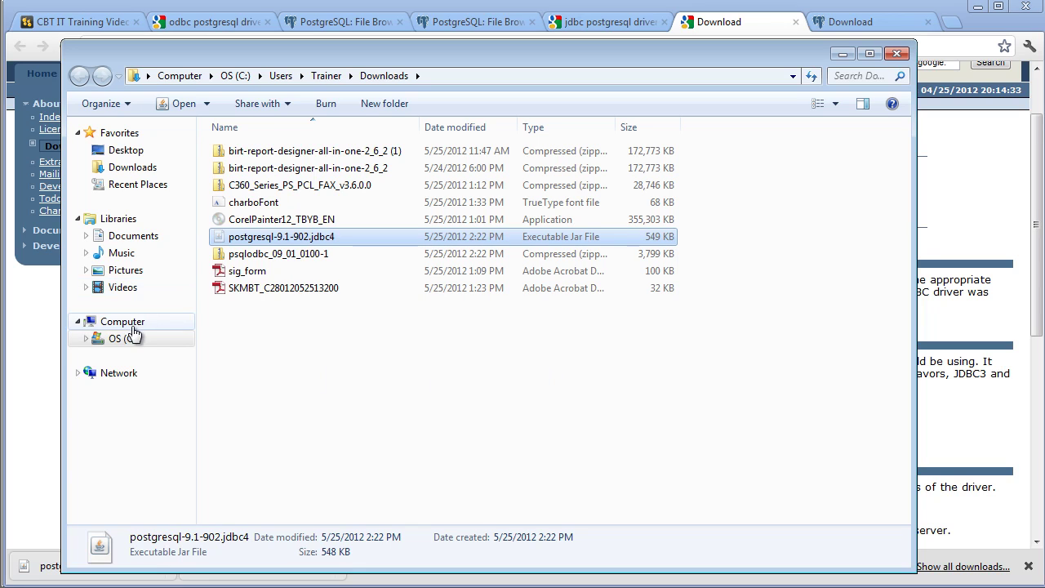
Move the jar into C:\Program Files (x86)\eclipse, replacing any existing copy, and close Explorer
{"action": "left_click", "coordinate": [85, 338]}
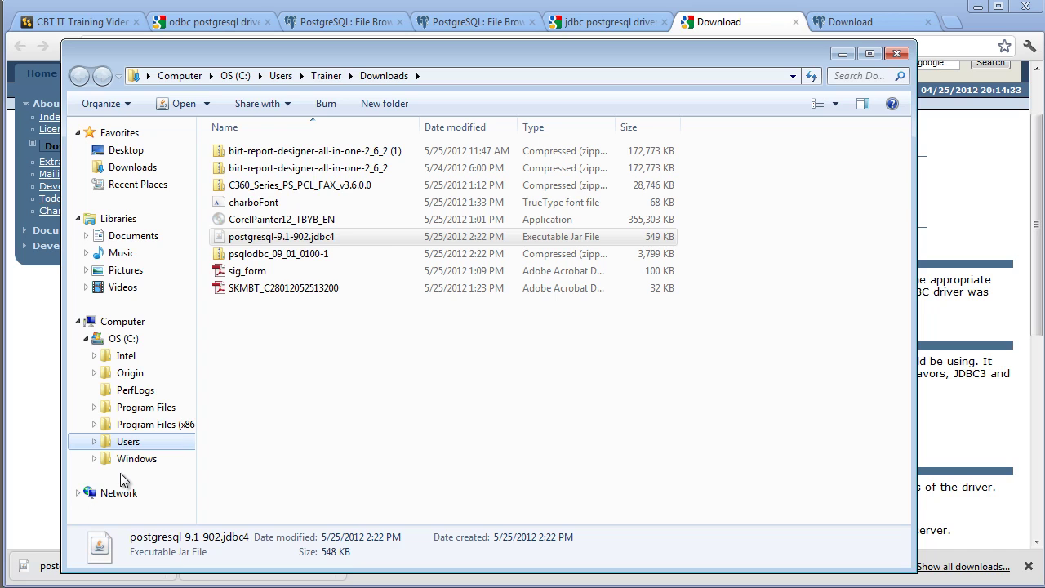
{"action": "left_click", "coordinate": [95, 424]}
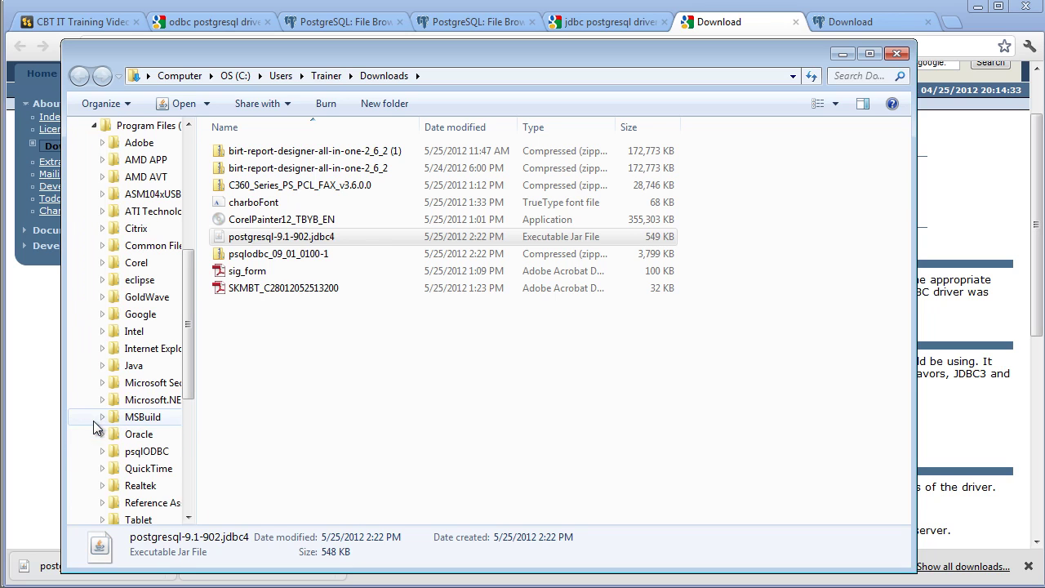
{"action": "left_click", "coordinate": [139, 279]}
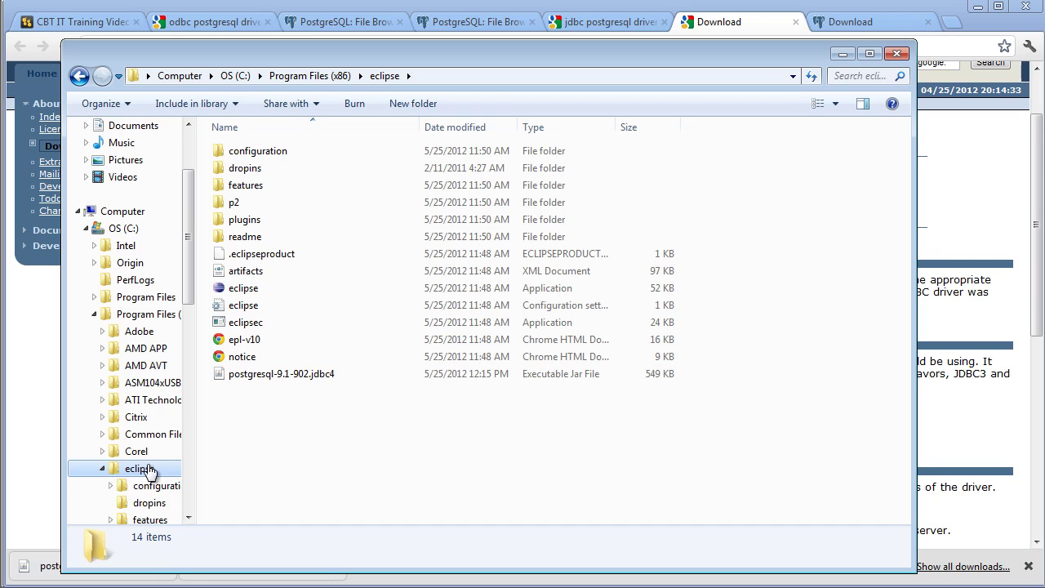
{"action": "left_click", "coordinate": [278, 407]}
{"action": "right_click", "coordinate": [277, 415]}
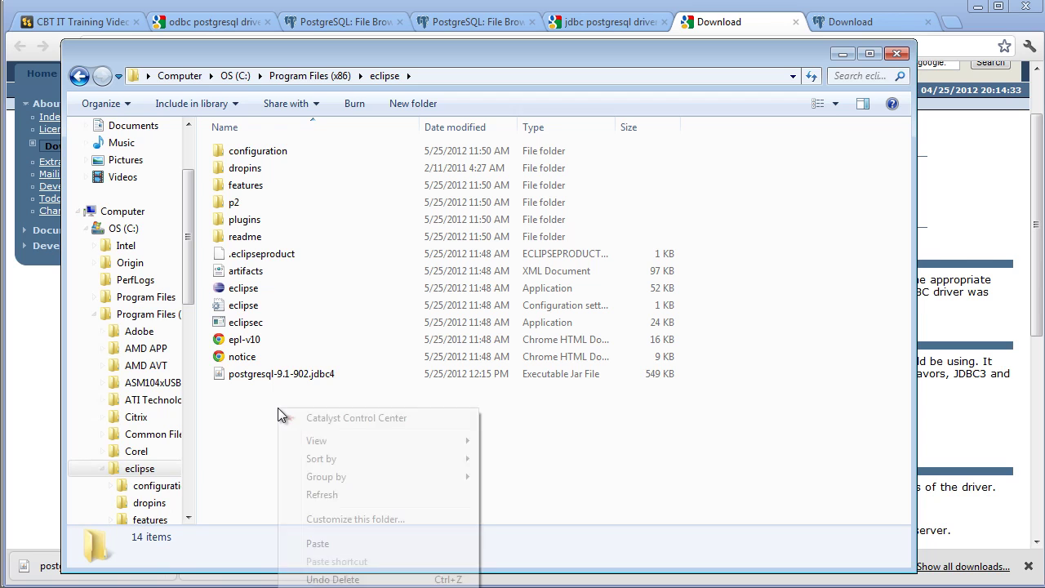
{"action": "left_click", "coordinate": [341, 545]}
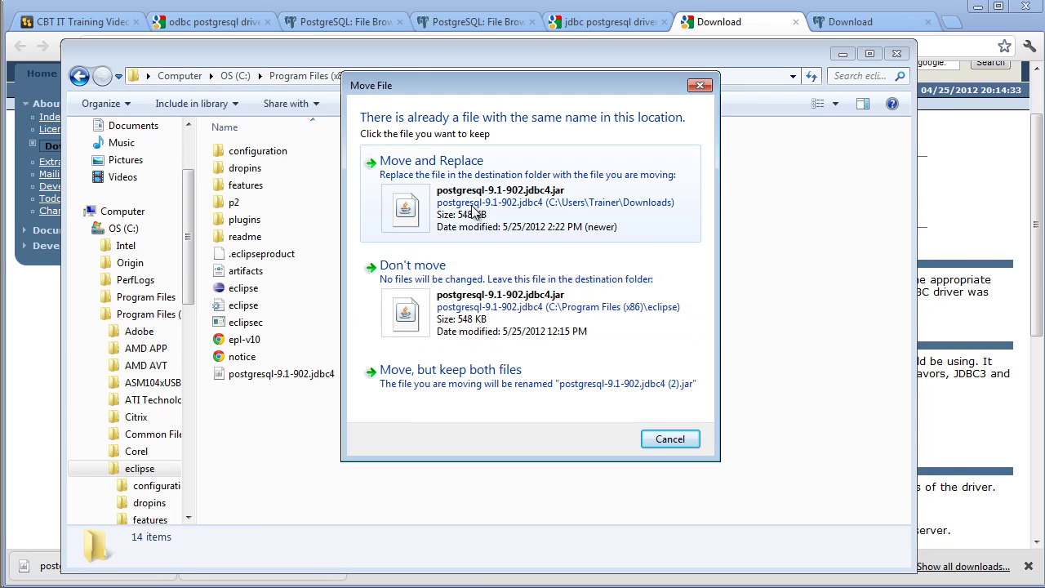
{"action": "left_click", "coordinate": [475, 208]}
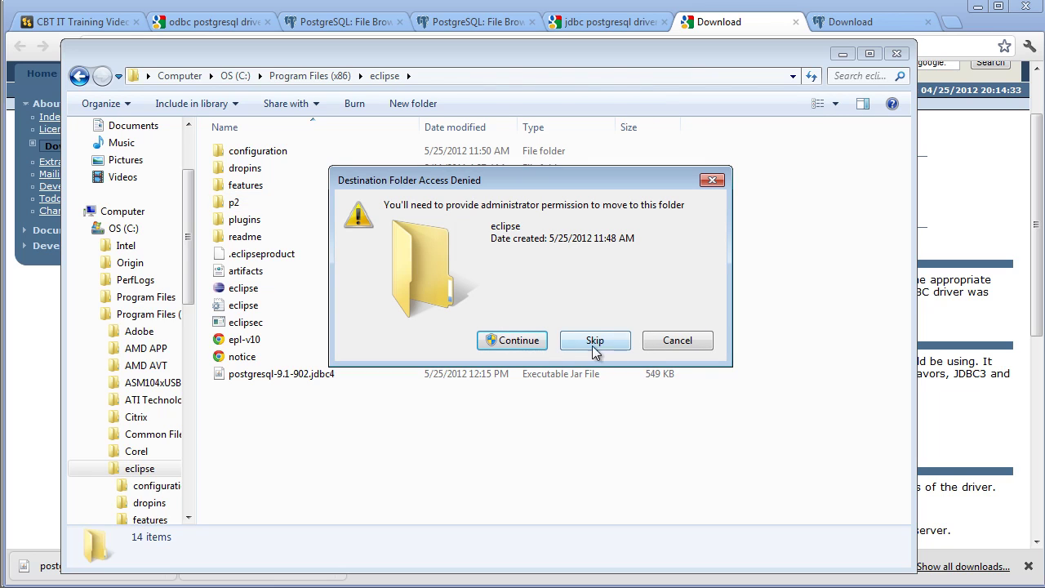
{"action": "left_click", "coordinate": [674, 341]}
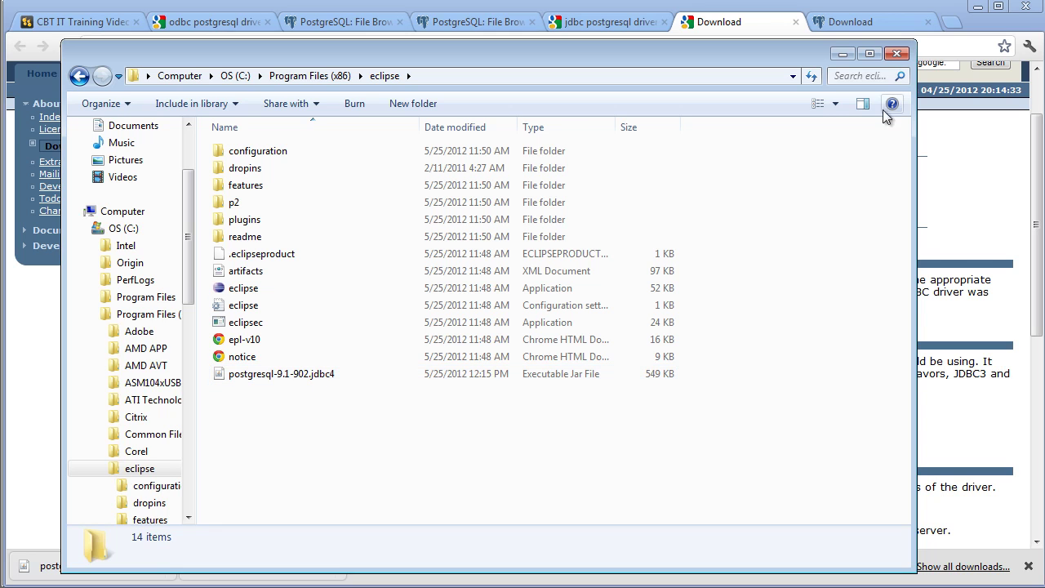
{"action": "left_click", "coordinate": [899, 55]}
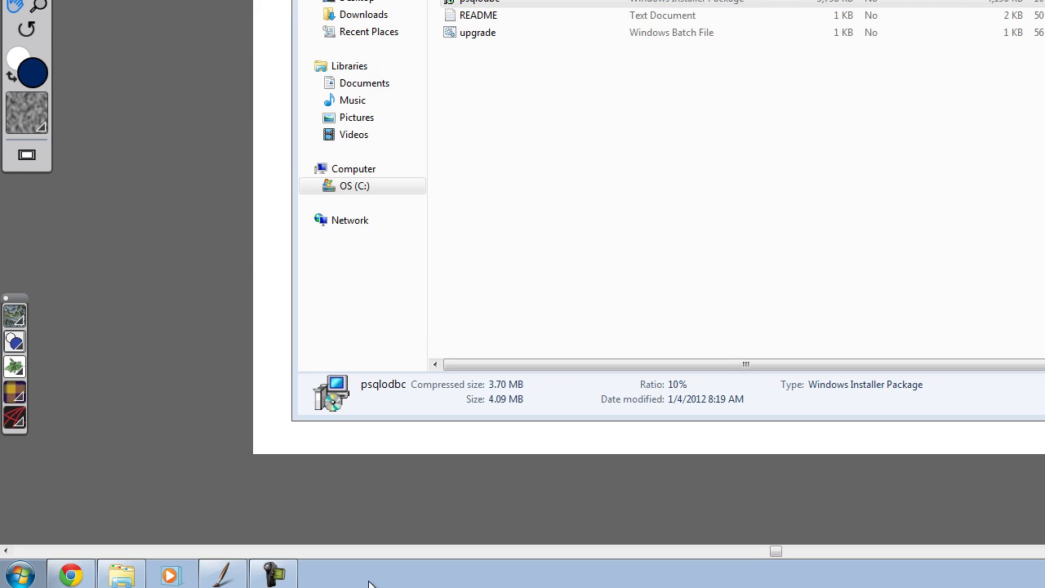
Launch Data Sources (ODBC) from Administrative Tools and nudge the administrator window into place
{"action": "left_click", "coordinate": [21, 576]}
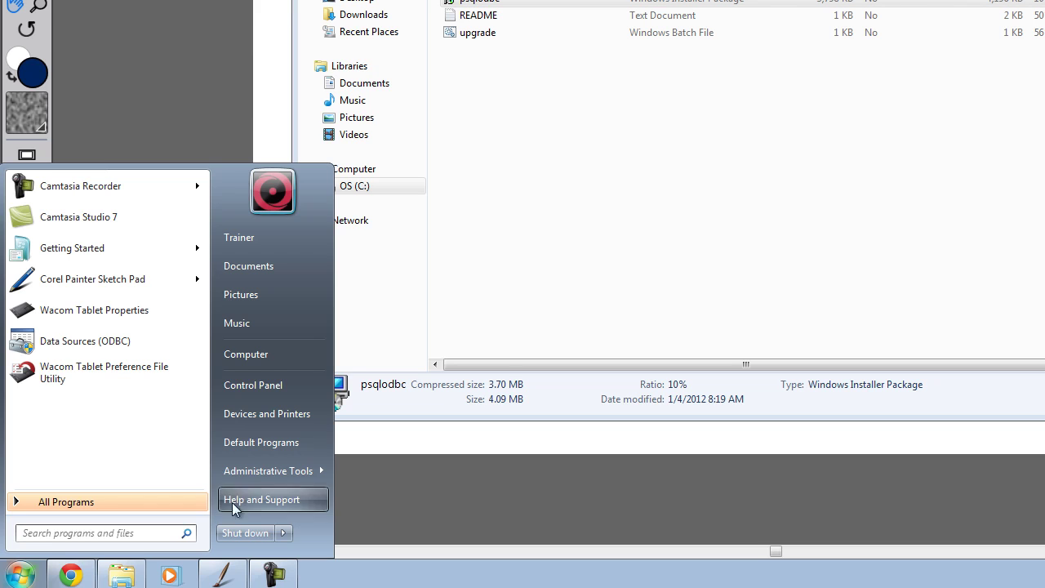
{"action": "mouse_move", "coordinate": [281, 473]}
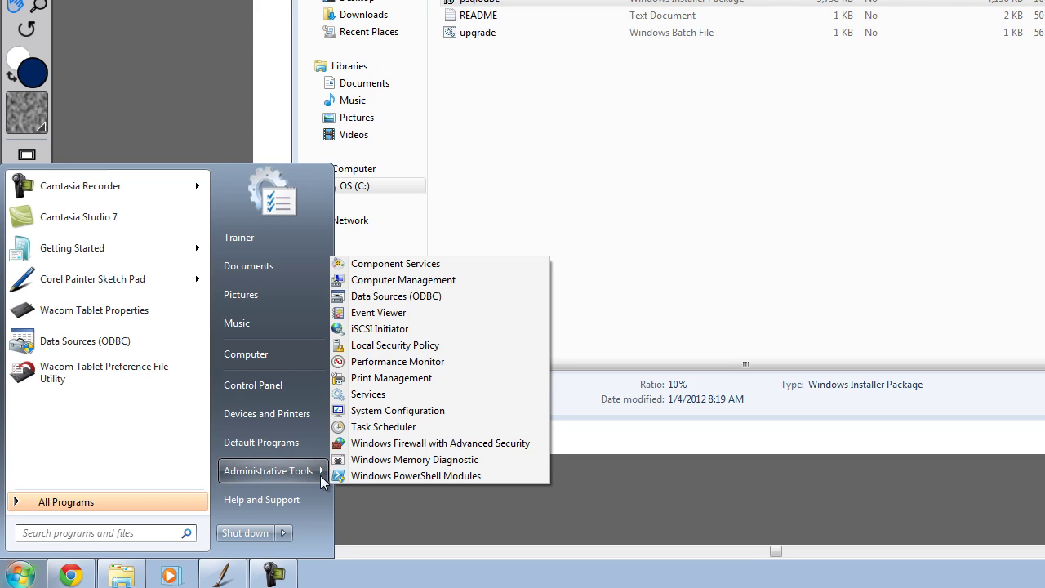
{"action": "left_click", "coordinate": [423, 299]}
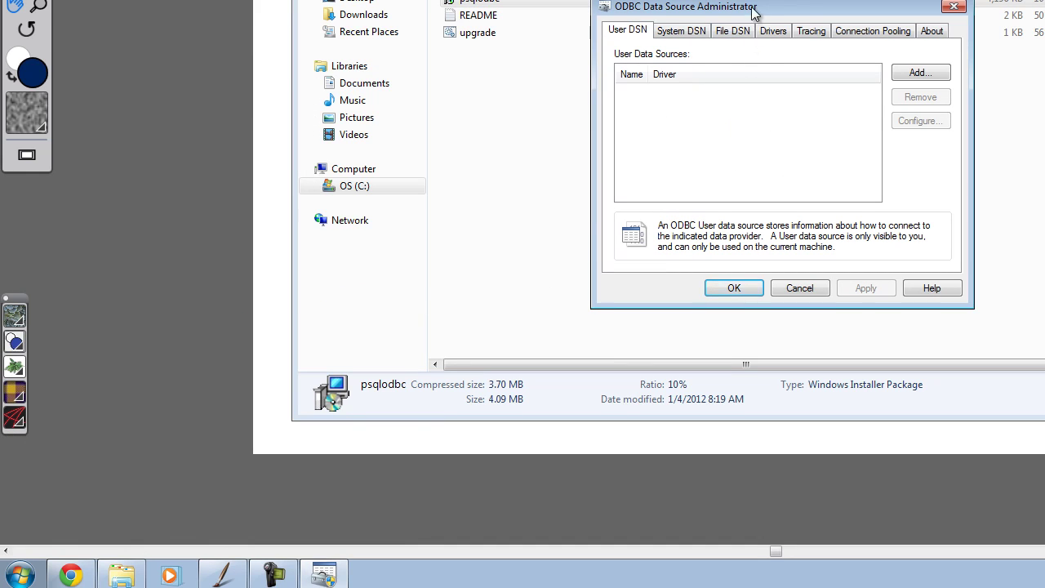
{"action": "left_click_drag", "start_coordinate": [754, 9], "coordinate": [732, 34]}
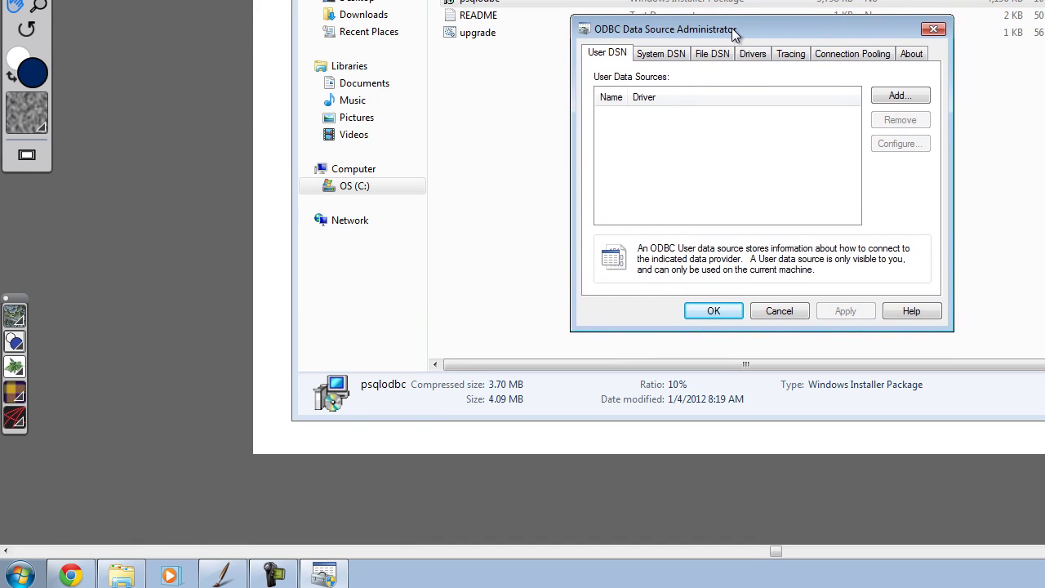
{"action": "right_click", "coordinate": [424, 578]}
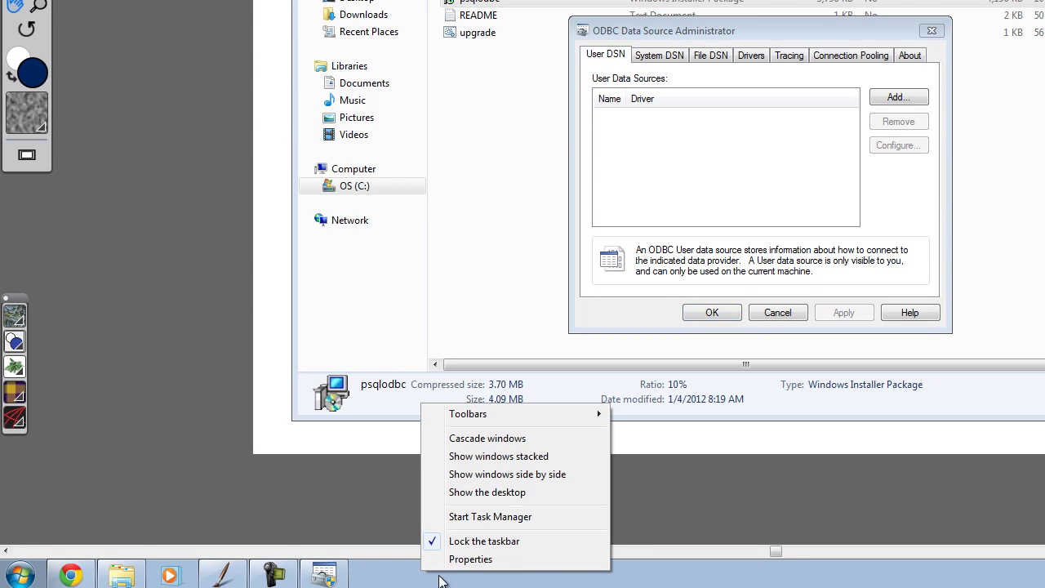
{"action": "left_click", "coordinate": [471, 559]}
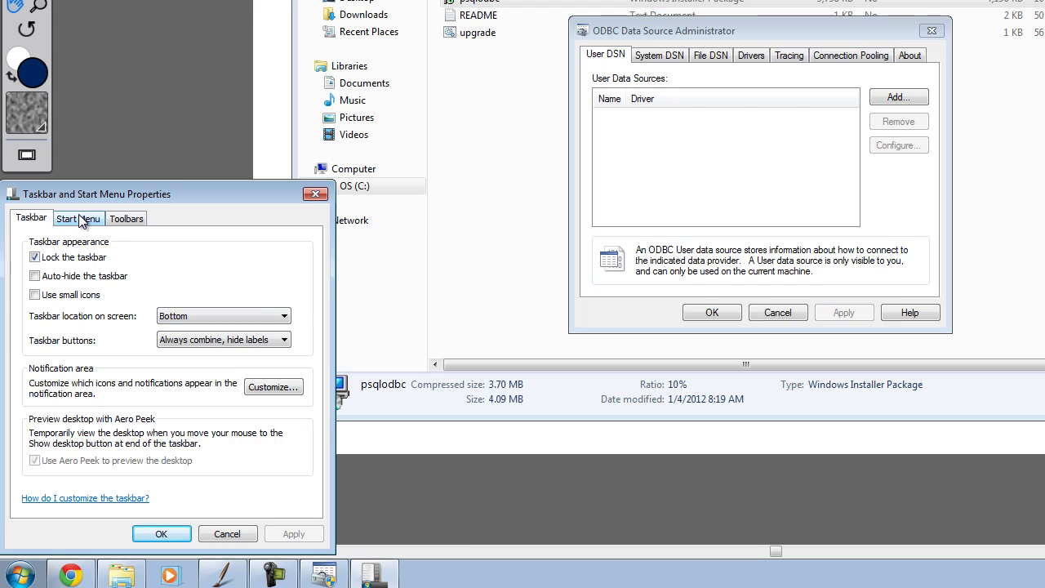
{"action": "left_click", "coordinate": [93, 220]}
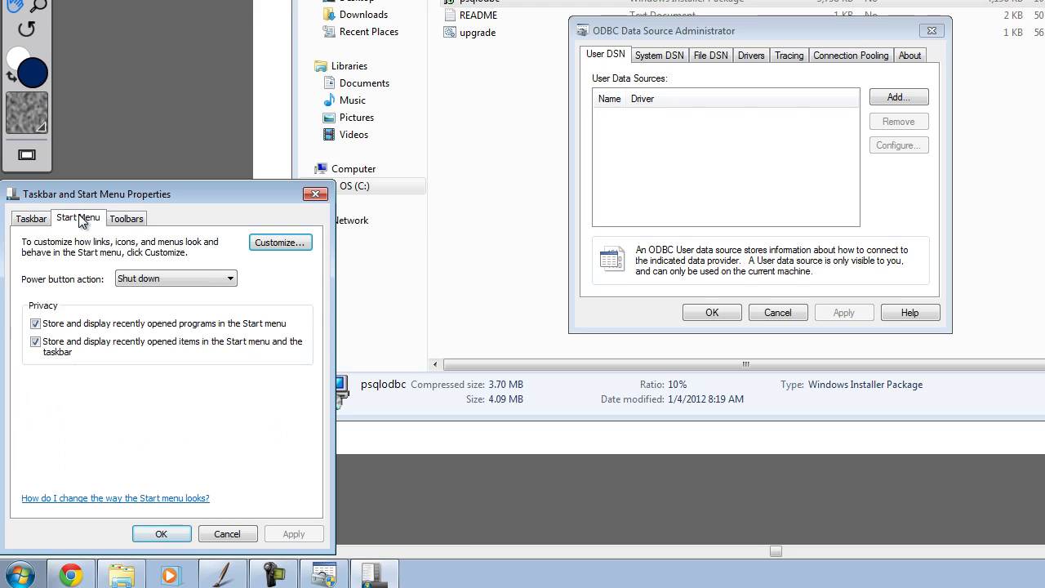
{"action": "left_click", "coordinate": [273, 240]}
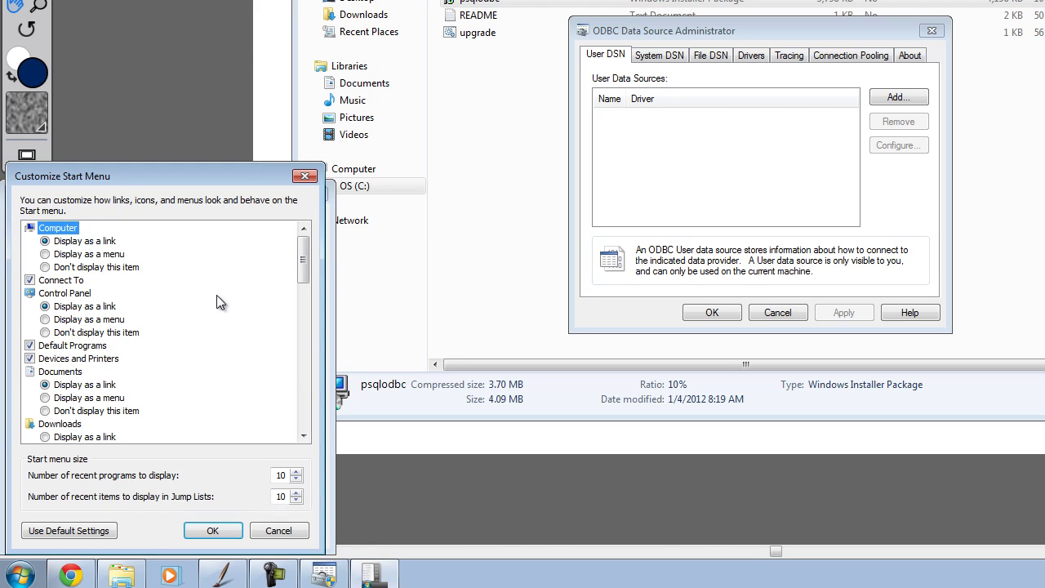
{"action": "scroll", "coordinate": [222, 294], "scroll_direction": "down", "scroll_amount": 10}
{"action": "scroll", "coordinate": [222, 294], "scroll_direction": "down", "scroll_amount": 6}
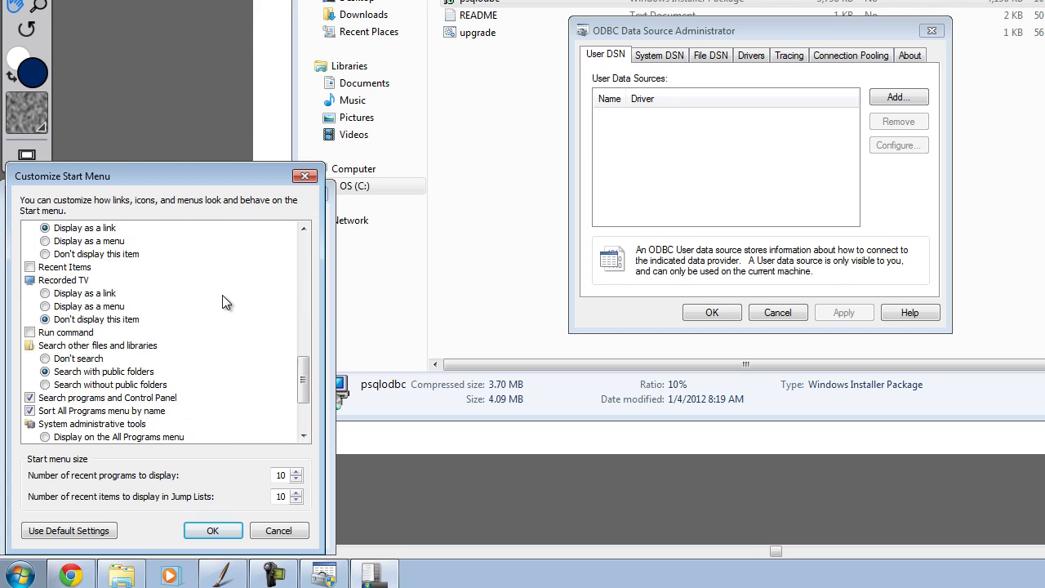
{"action": "left_click", "coordinate": [213, 530]}
{"action": "left_click", "coordinate": [161, 534]}
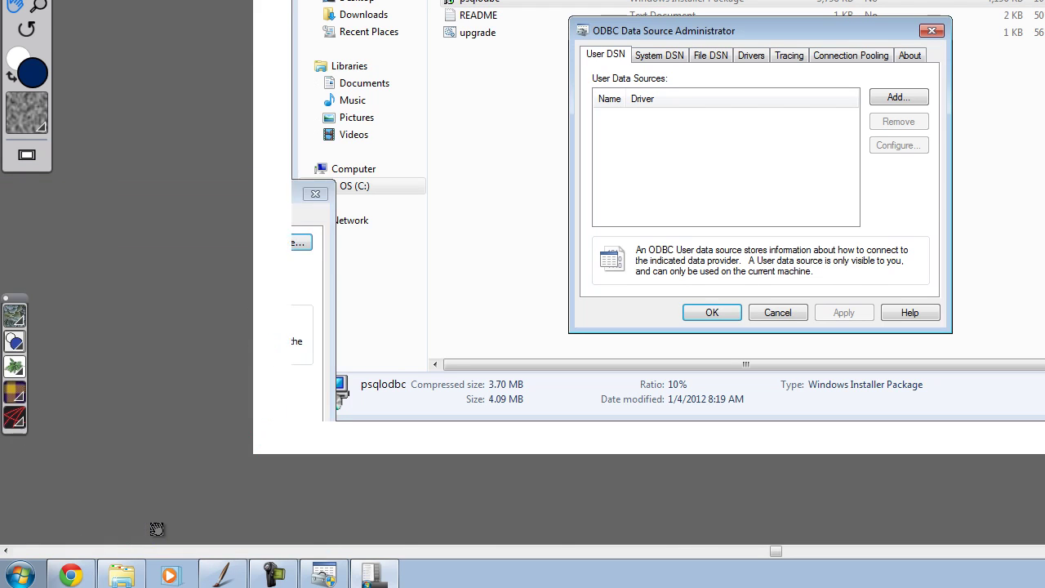
{"action": "left_click", "coordinate": [18, 575]}
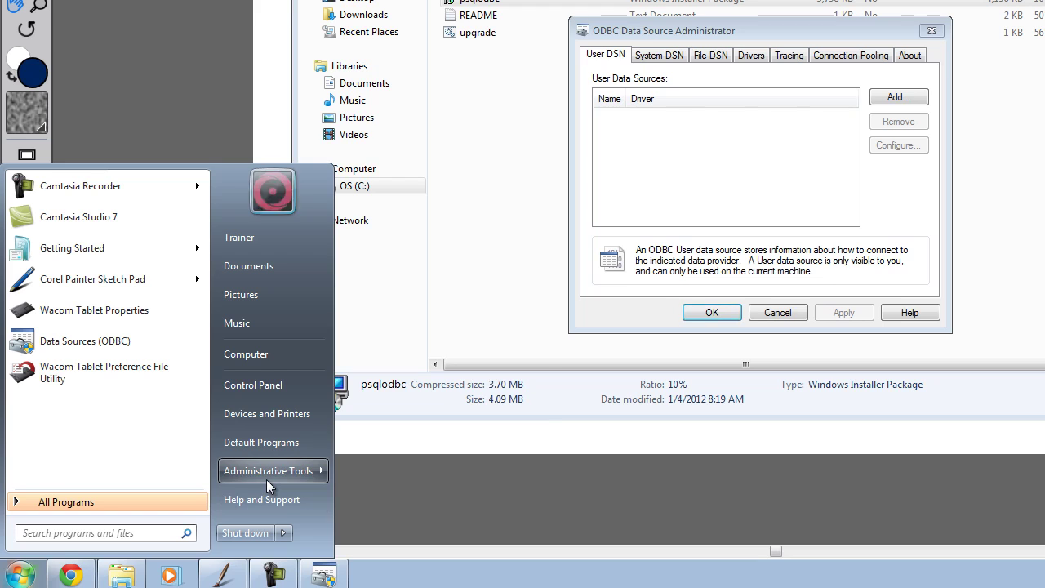
{"action": "mouse_move", "coordinate": [266, 483]}
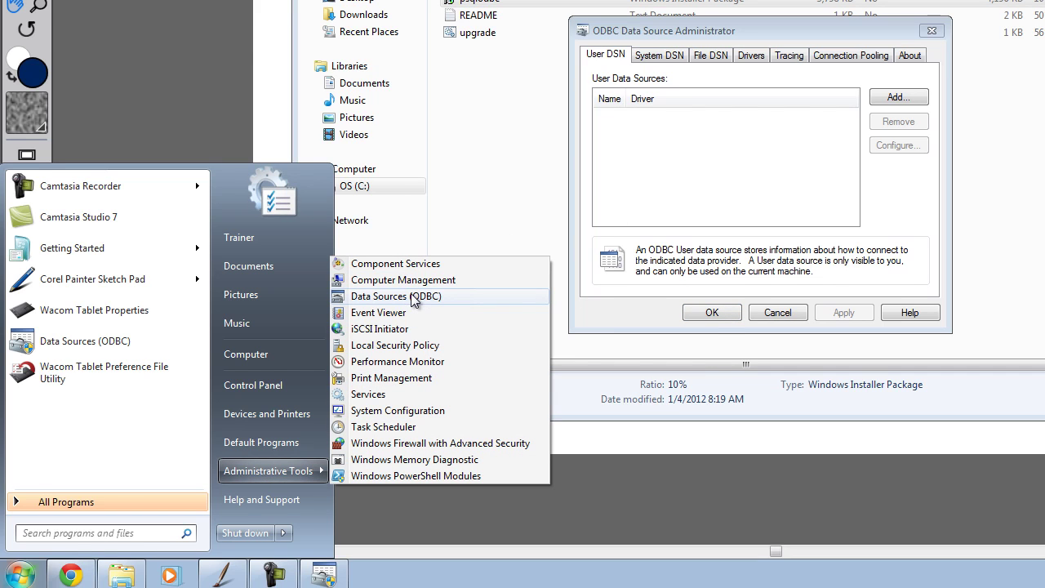
Check the System DSN driver list, which offers only SQL Server, and cancel
{"action": "left_click", "coordinate": [756, 191]}
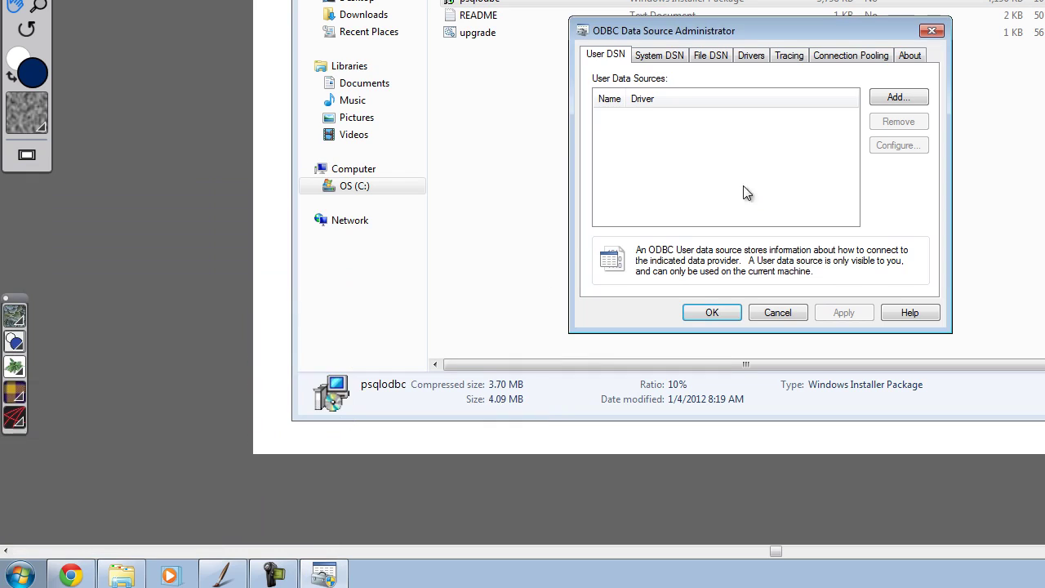
{"action": "left_click", "coordinate": [665, 58]}
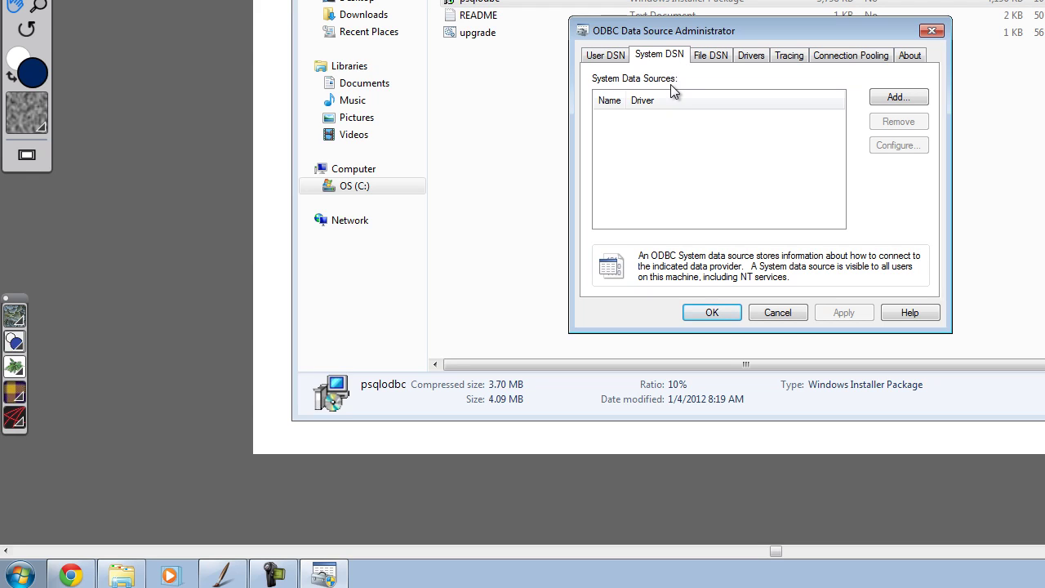
{"action": "left_click", "coordinate": [895, 98]}
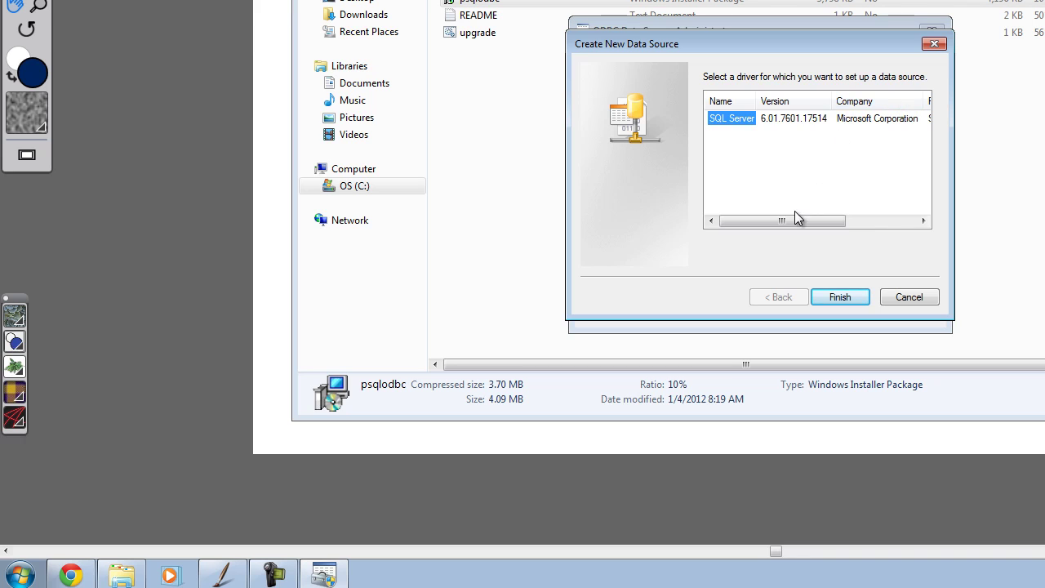
{"action": "left_click_drag", "start_coordinate": [797, 218], "coordinate": [774, 230]}
{"action": "left_click", "coordinate": [909, 297]}
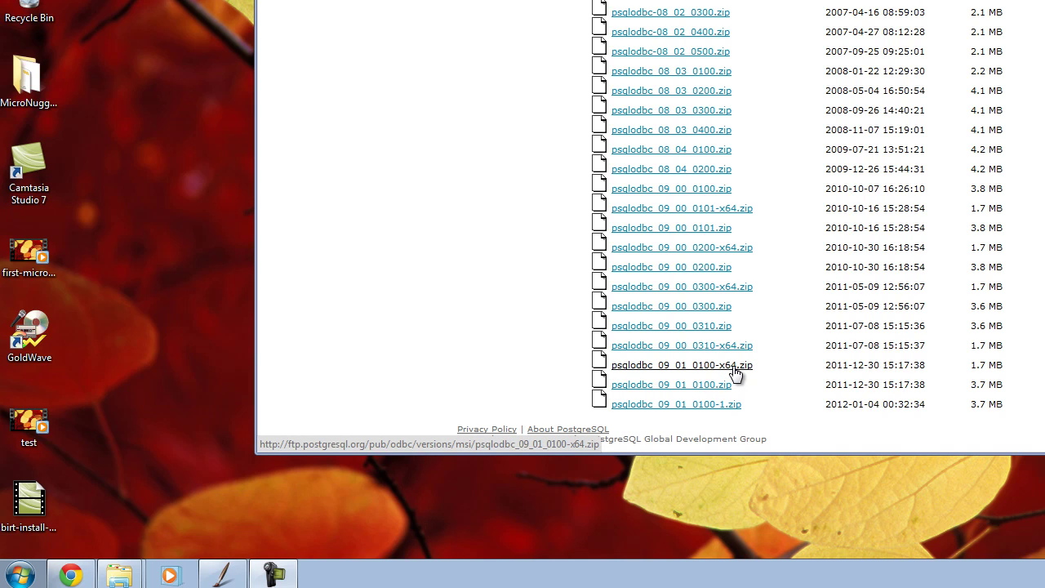
Reopen Data Sources (ODBC) and add a System DSN using the PostgreSQL Unicode(x64) driver
{"action": "left_click", "coordinate": [16, 576]}
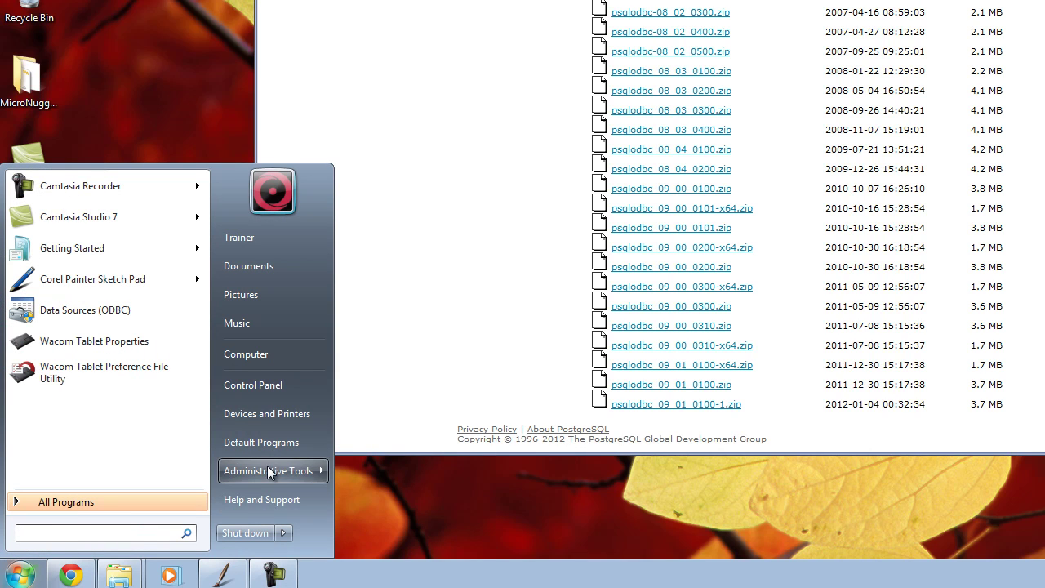
{"action": "mouse_move", "coordinate": [268, 470]}
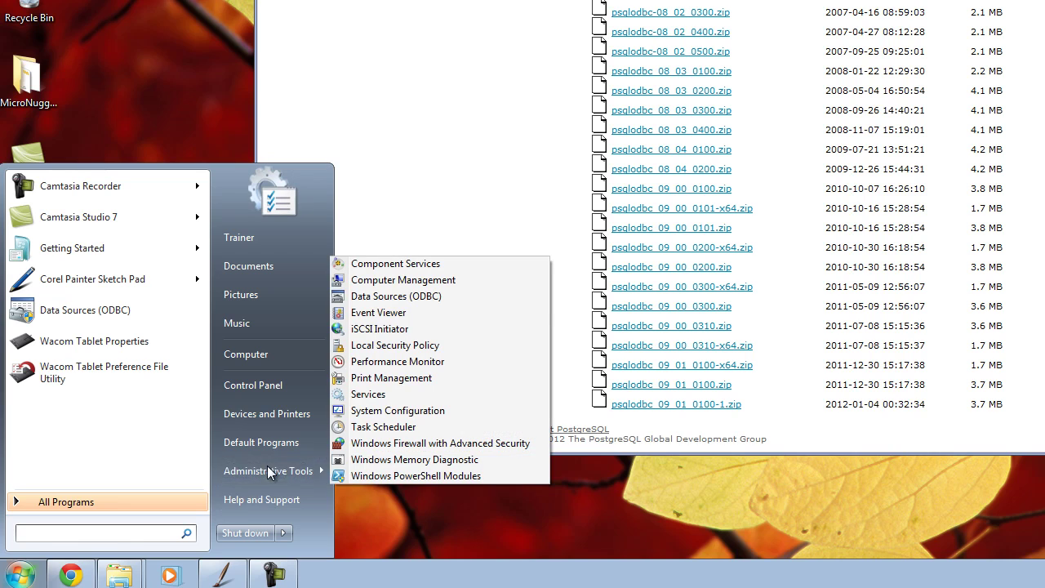
{"action": "left_click", "coordinate": [425, 299]}
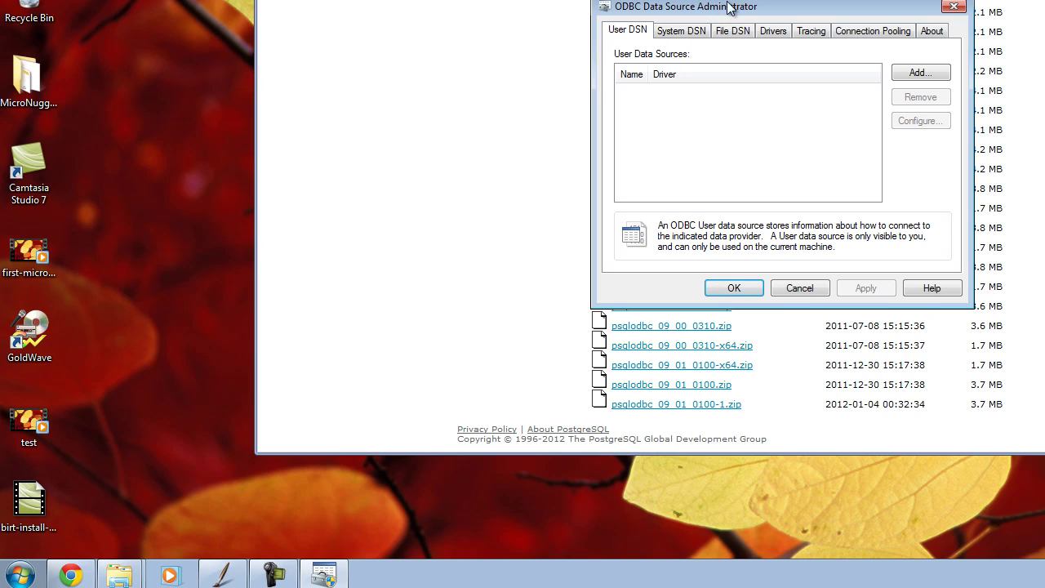
{"action": "left_click", "coordinate": [680, 36]}
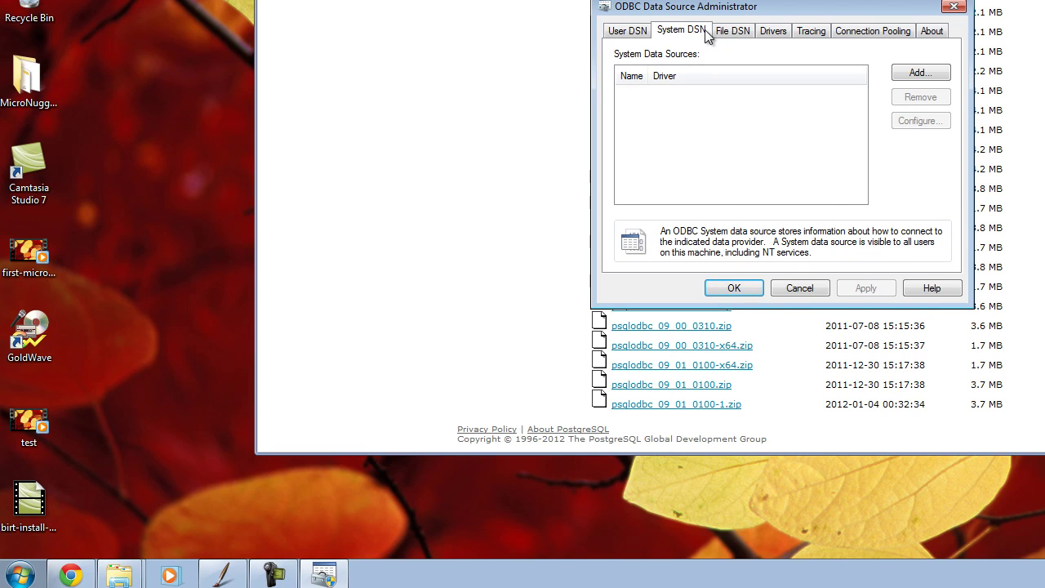
{"action": "left_click", "coordinate": [919, 73]}
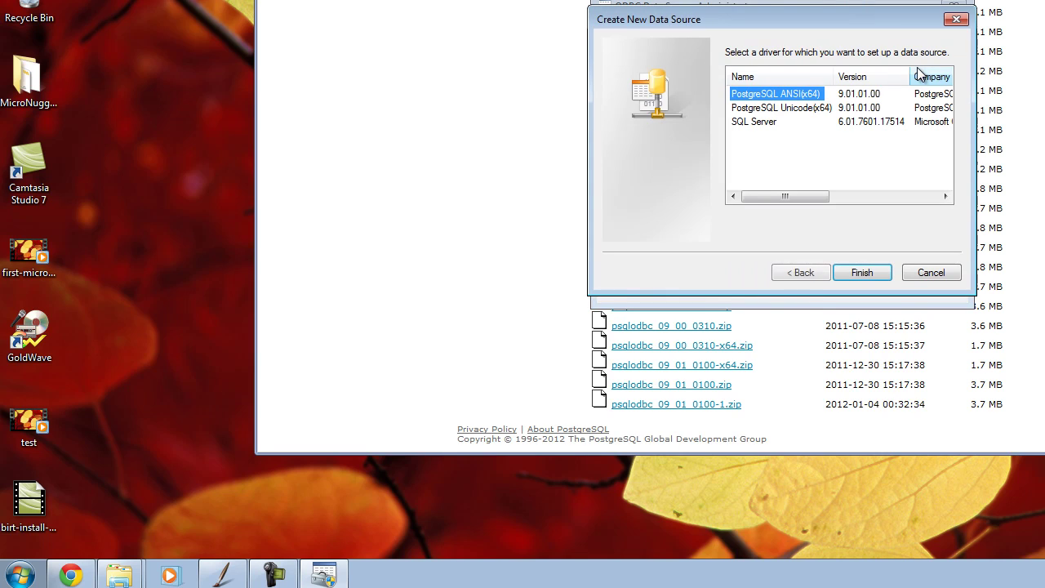
{"action": "left_click", "coordinate": [787, 109]}
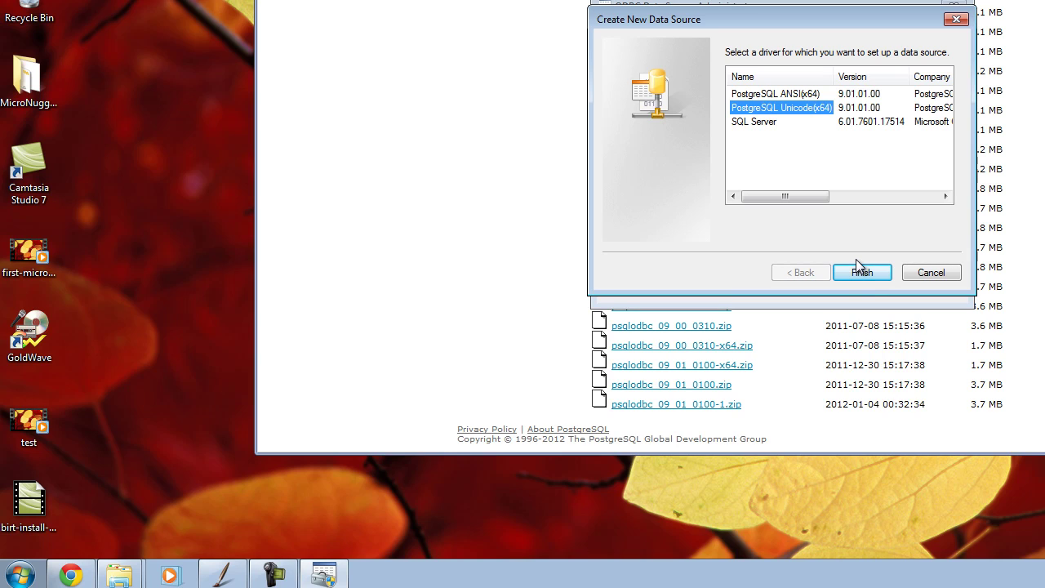
{"action": "left_click", "coordinate": [857, 269]}
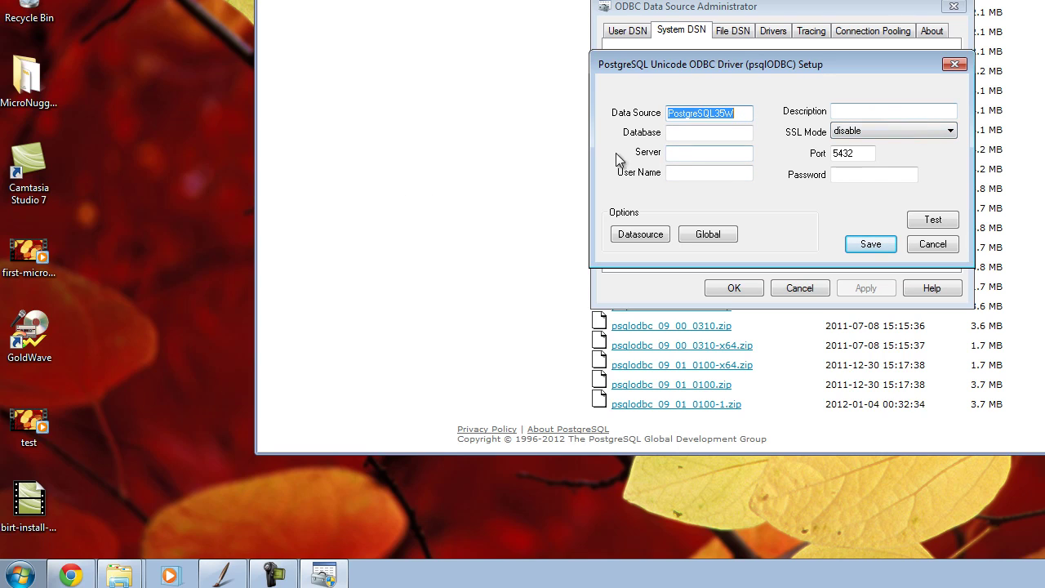
Set database nuggets and server 172.24.31.211, and enter the database user name and password
{"action": "left_click", "coordinate": [719, 133]}
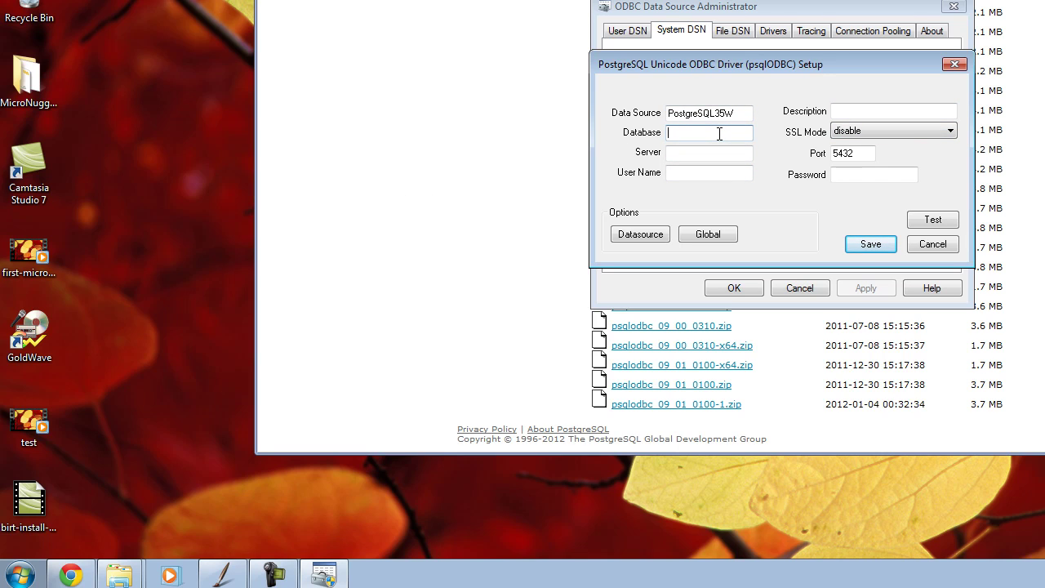
{"action": "type", "text": "nuggets"}
{"action": "left_click", "coordinate": [692, 153]}
{"action": "key", "text": "Tab"}
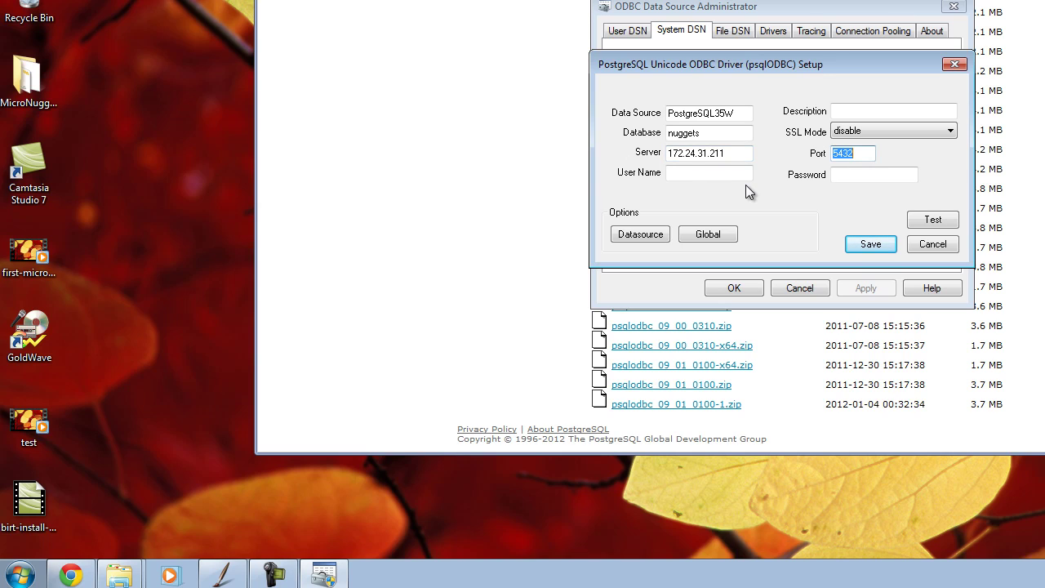
{"action": "key", "text": "Tab"}
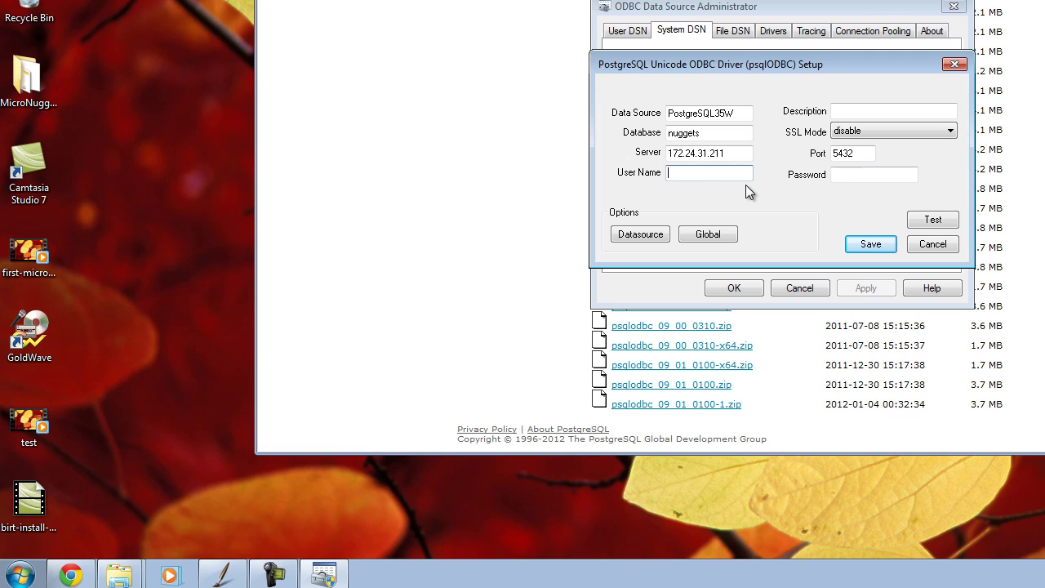
{"action": "key", "text": "Tab"}
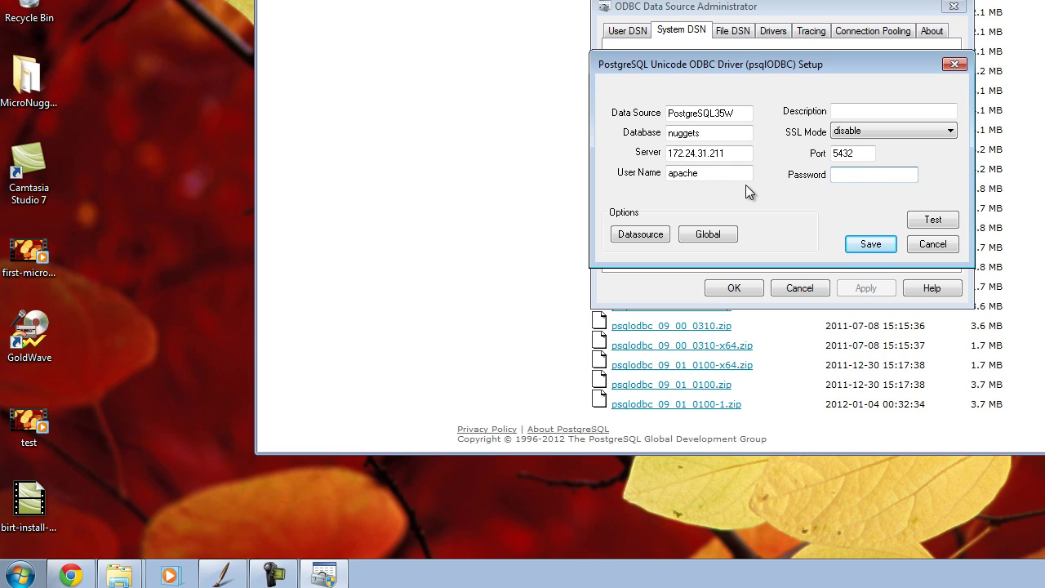
Test the connection successfully and save the PostgreSQL35W data source
{"action": "left_click", "coordinate": [930, 219]}
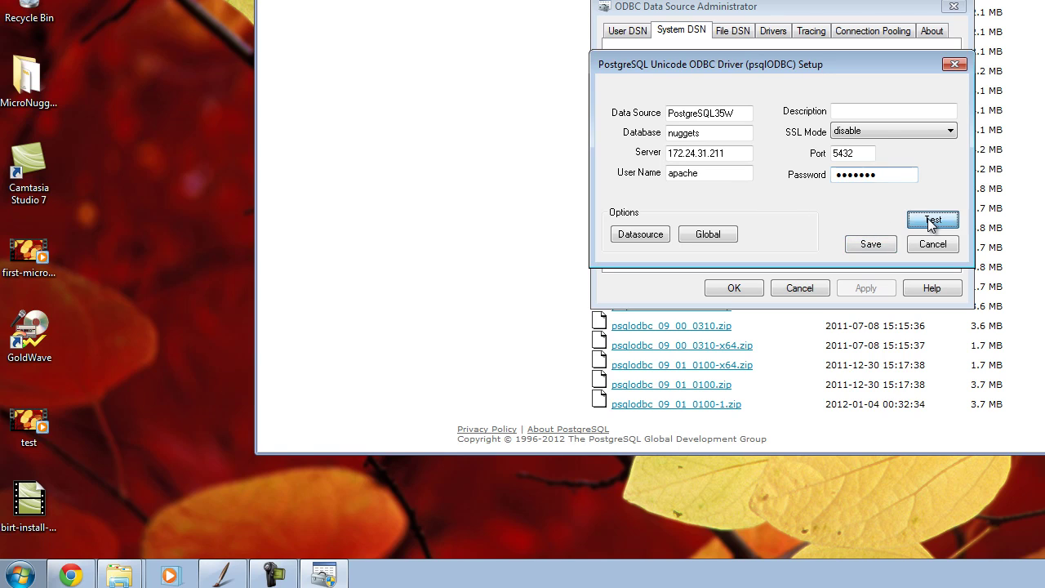
{"action": "left_click", "coordinate": [835, 204]}
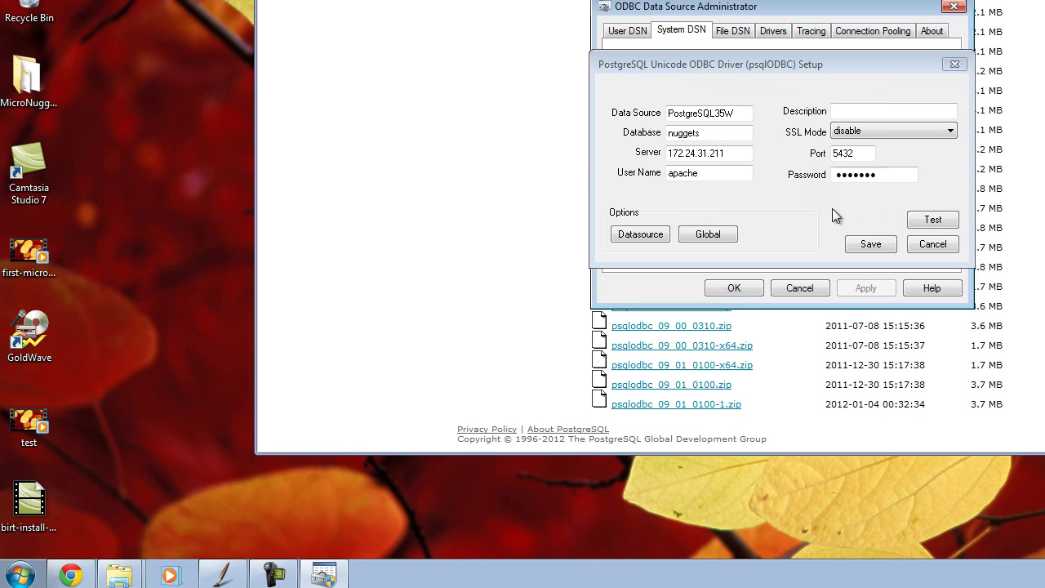
{"action": "left_click", "coordinate": [869, 243]}
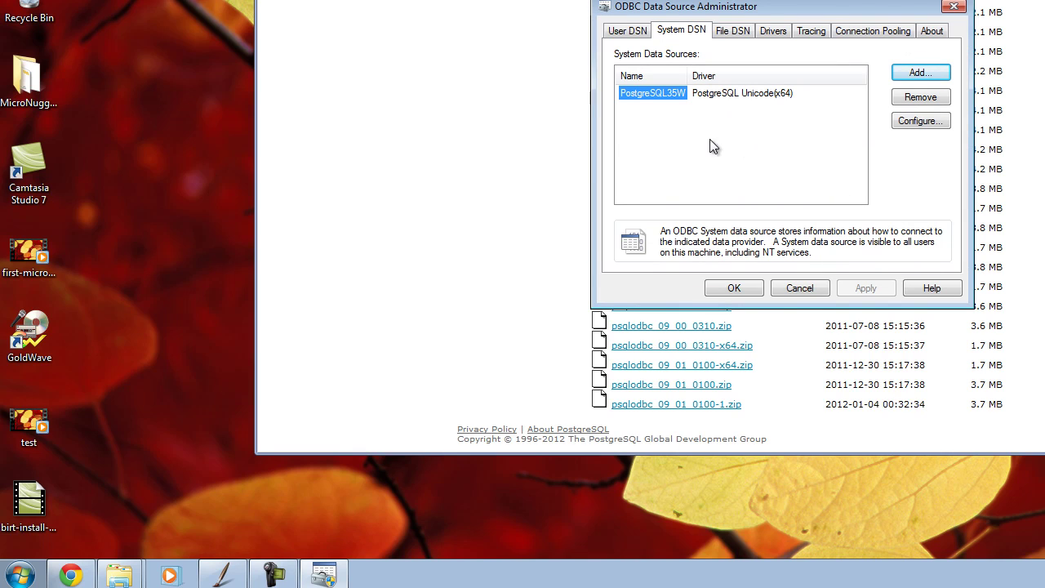
Close the ODBC administrator and create new_report.rptdesign via File > New > Report in BIRT
{"action": "left_click", "coordinate": [733, 288]}
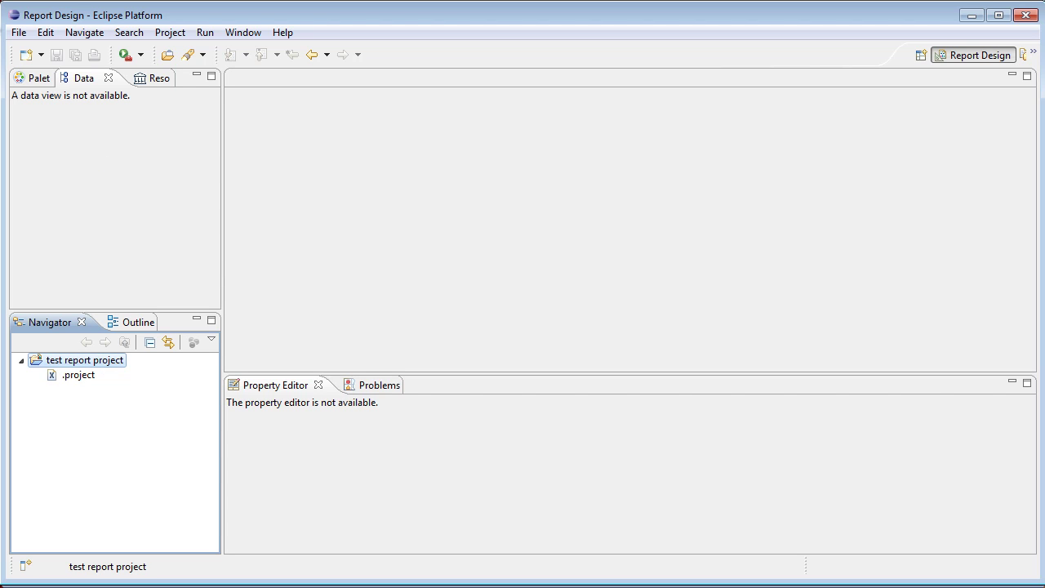
{"action": "left_click", "coordinate": [16, 33]}
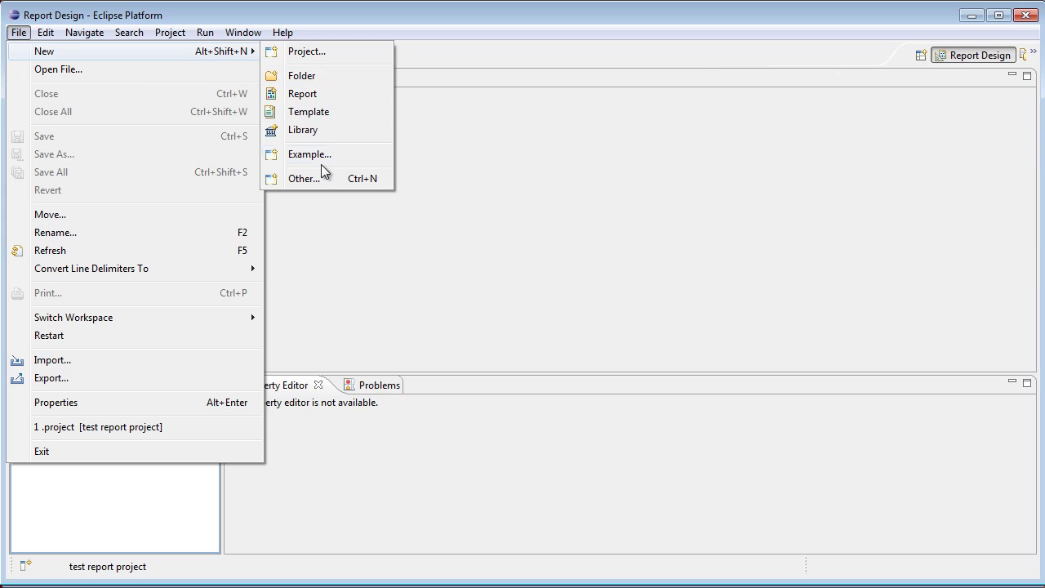
{"action": "left_click", "coordinate": [311, 95]}
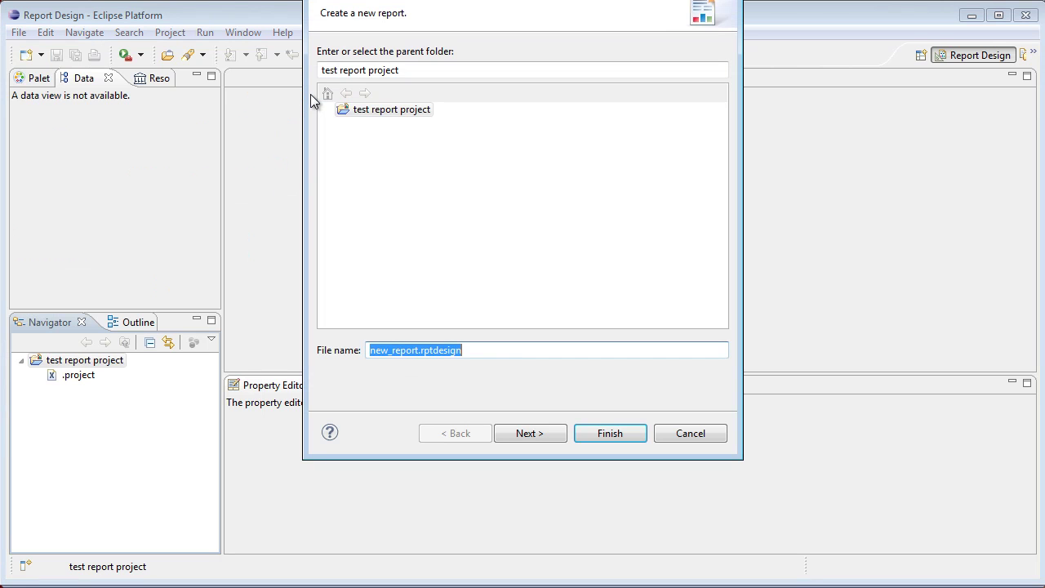
{"action": "left_click", "coordinate": [615, 438]}
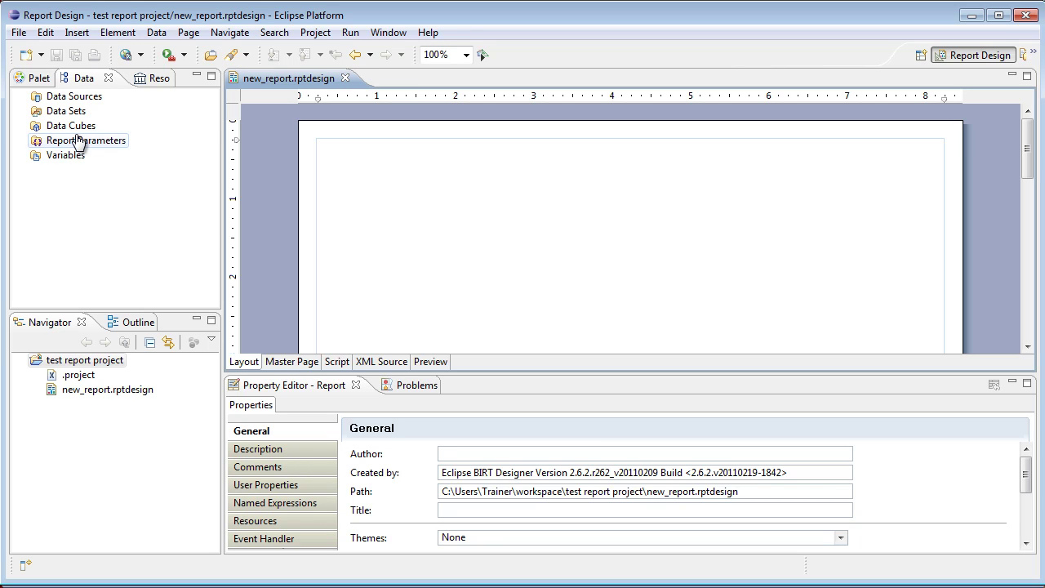
{"action": "left_click", "coordinate": [72, 100]}
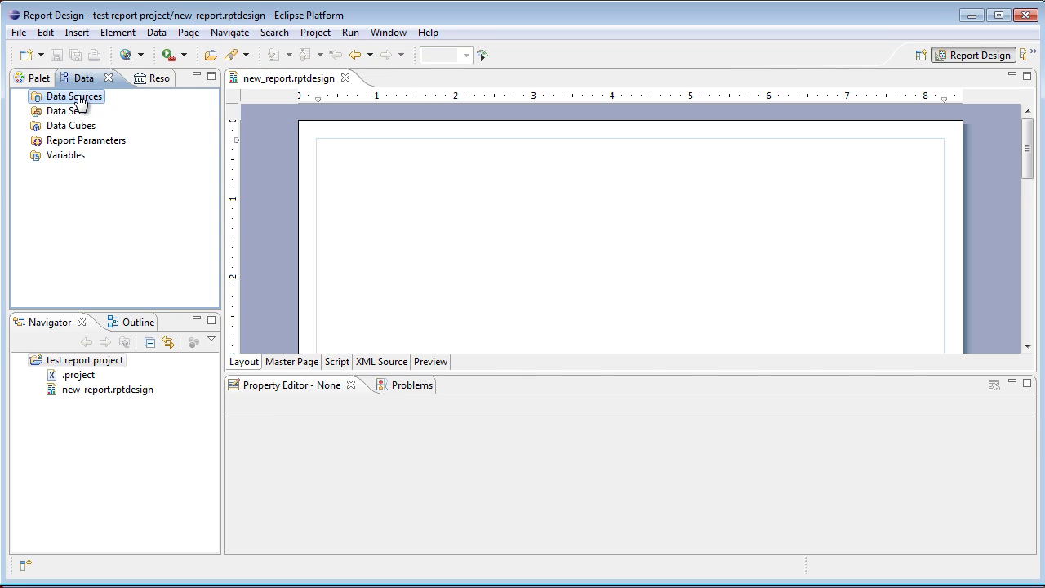
Create a new JDBC data source named 'postgresql Data Source' and continue to its connection profile
{"action": "right_click", "coordinate": [80, 101]}
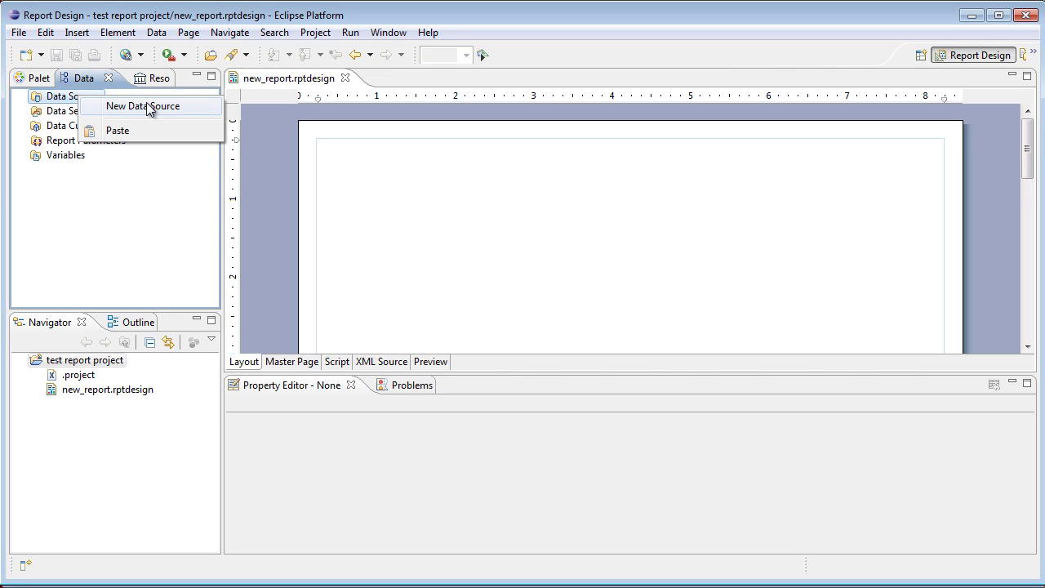
{"action": "left_click", "coordinate": [147, 107]}
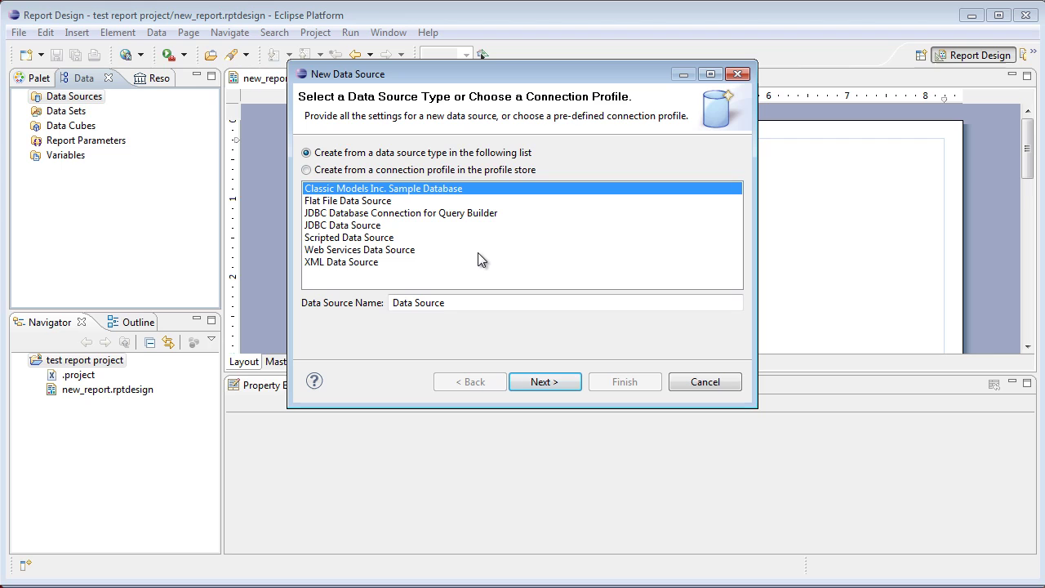
{"action": "left_click", "coordinate": [391, 303]}
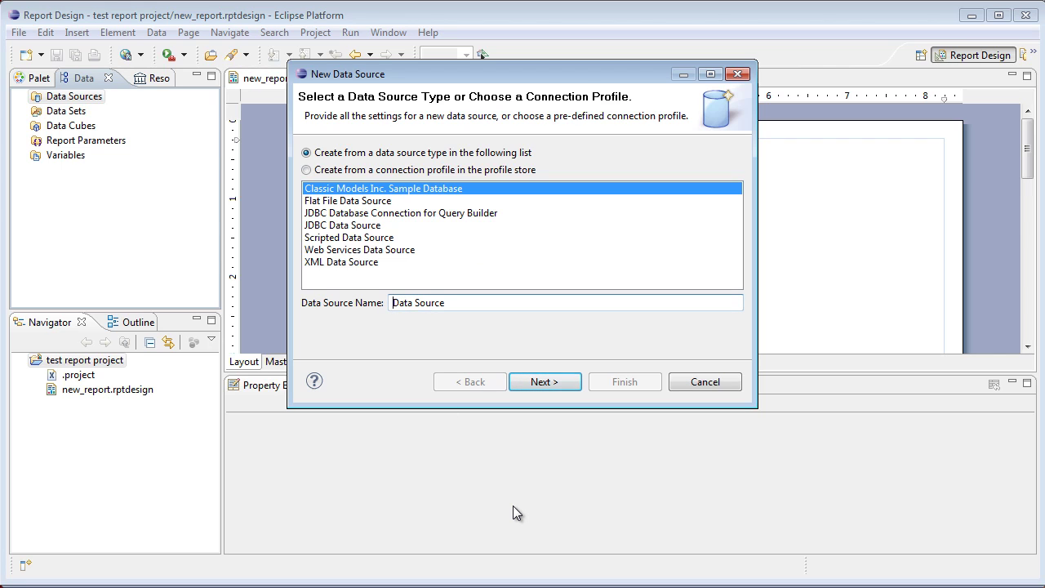
{"action": "type", "text": "postgres"}
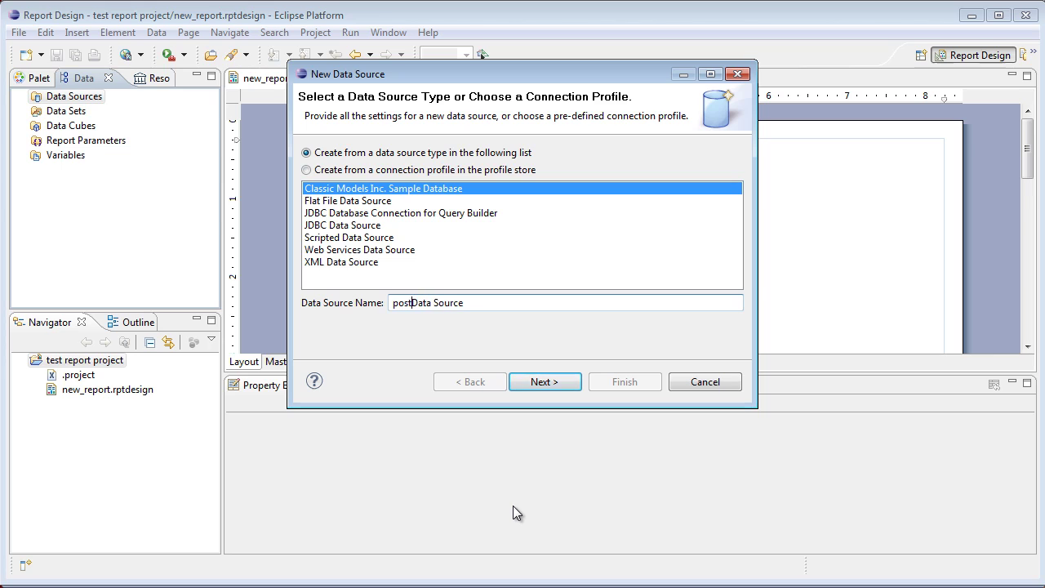
{"action": "type", "text": "ql"}
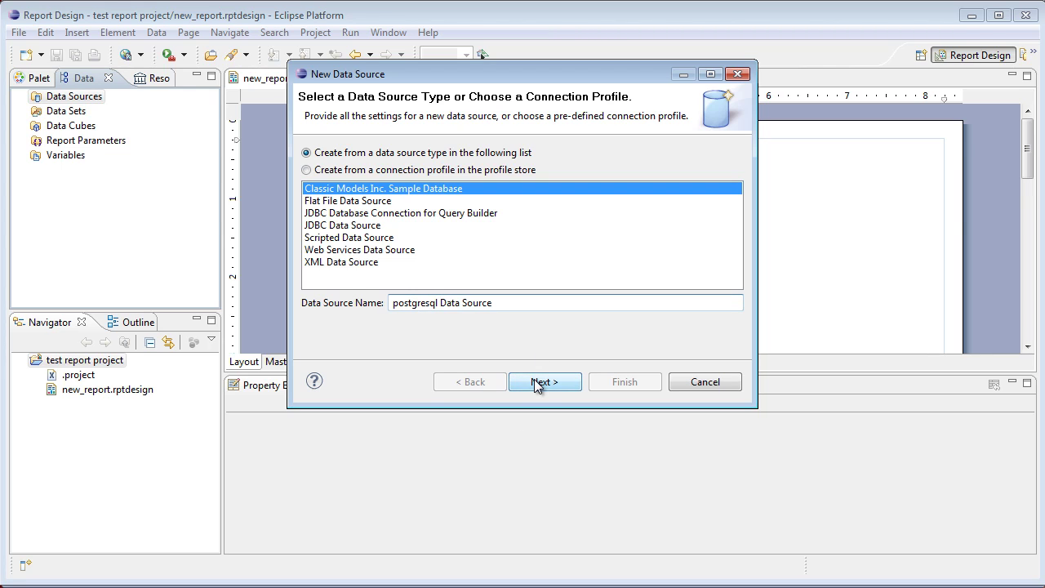
{"action": "left_click", "coordinate": [342, 229]}
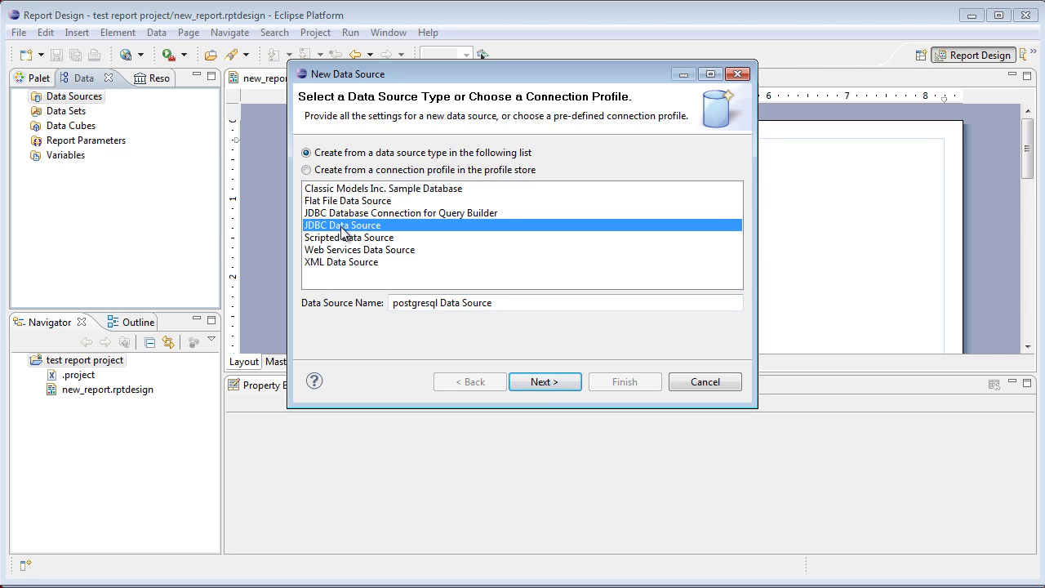
{"action": "left_click", "coordinate": [543, 383]}
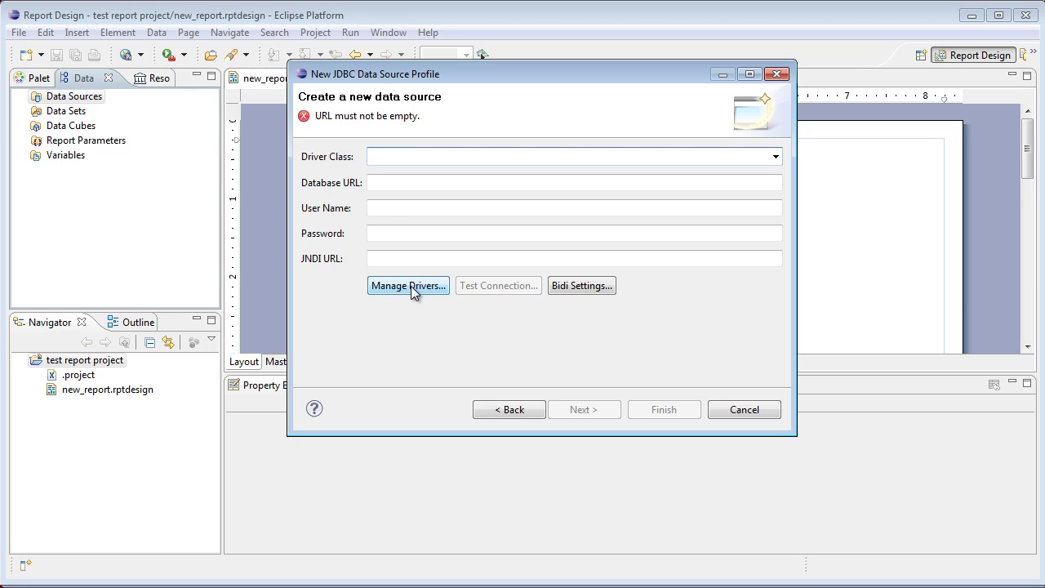
Add postgresql-9.1-902.jdbc4 from Program Files (x86)\eclipse as a managed JDBC driver file
{"action": "left_click", "coordinate": [410, 285]}
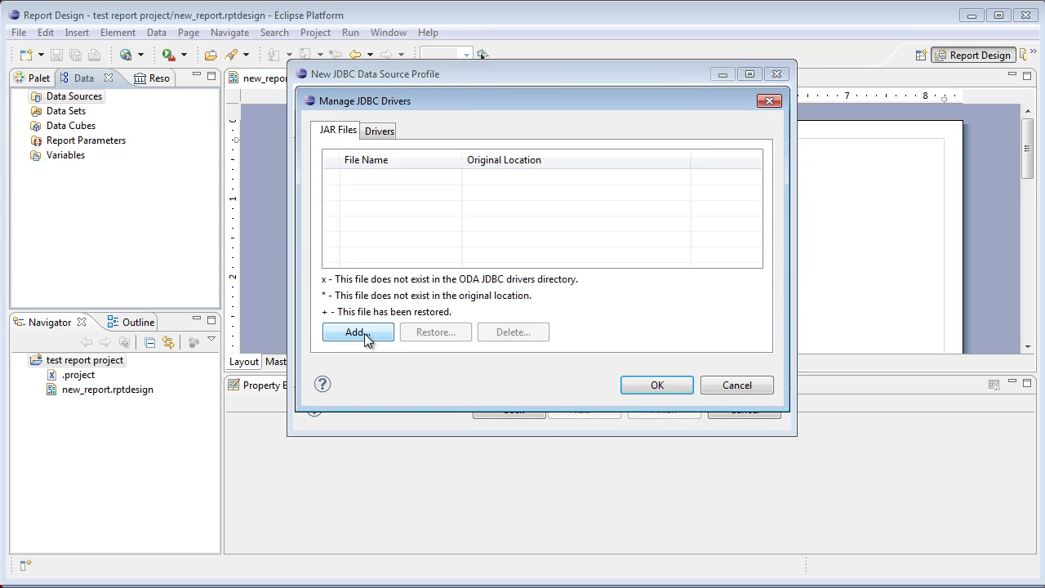
{"action": "left_click", "coordinate": [359, 332]}
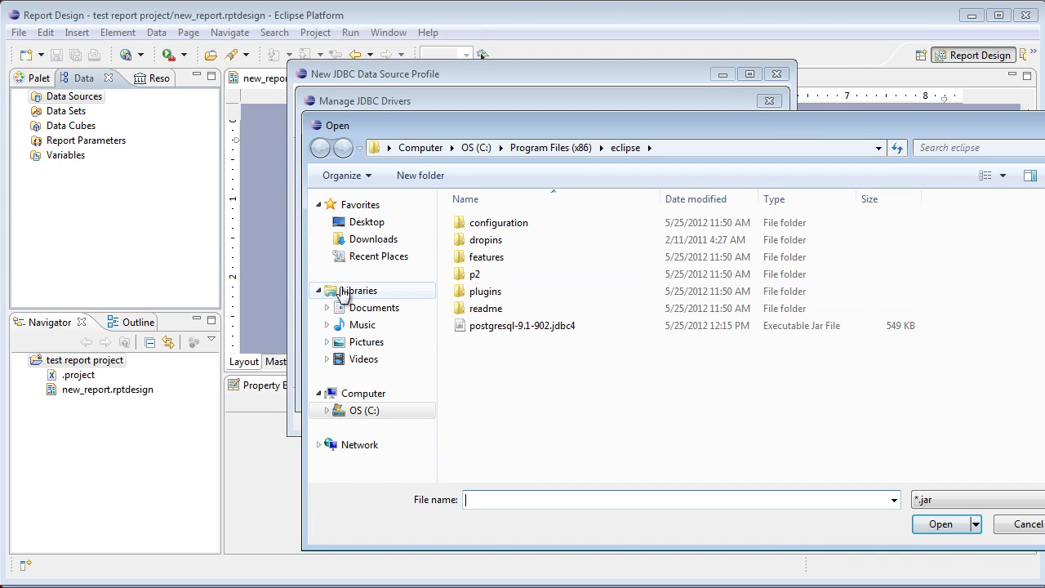
{"action": "left_click", "coordinate": [327, 410]}
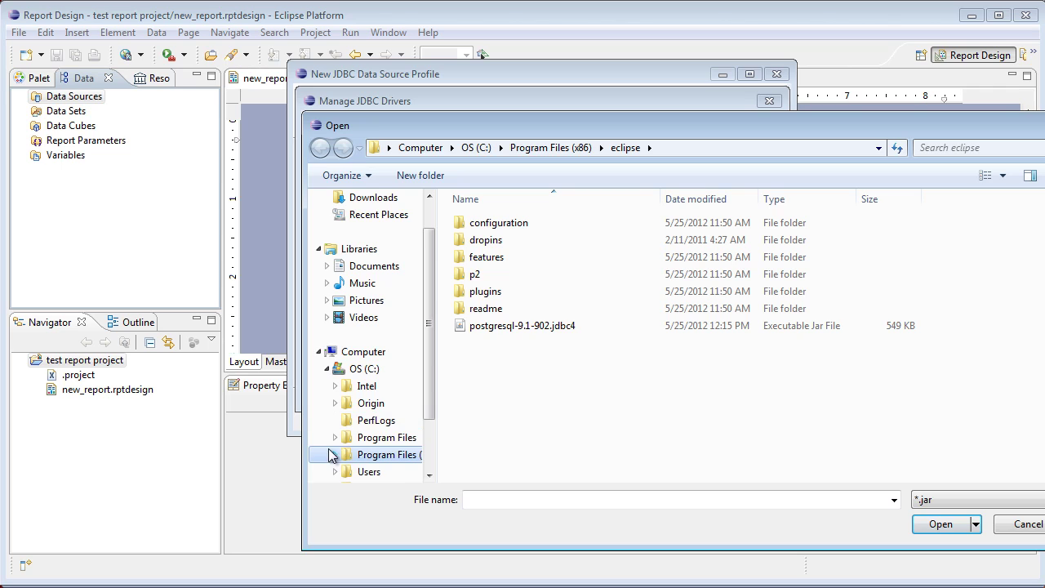
{"action": "left_click", "coordinate": [330, 455]}
{"action": "left_click", "coordinate": [382, 441]}
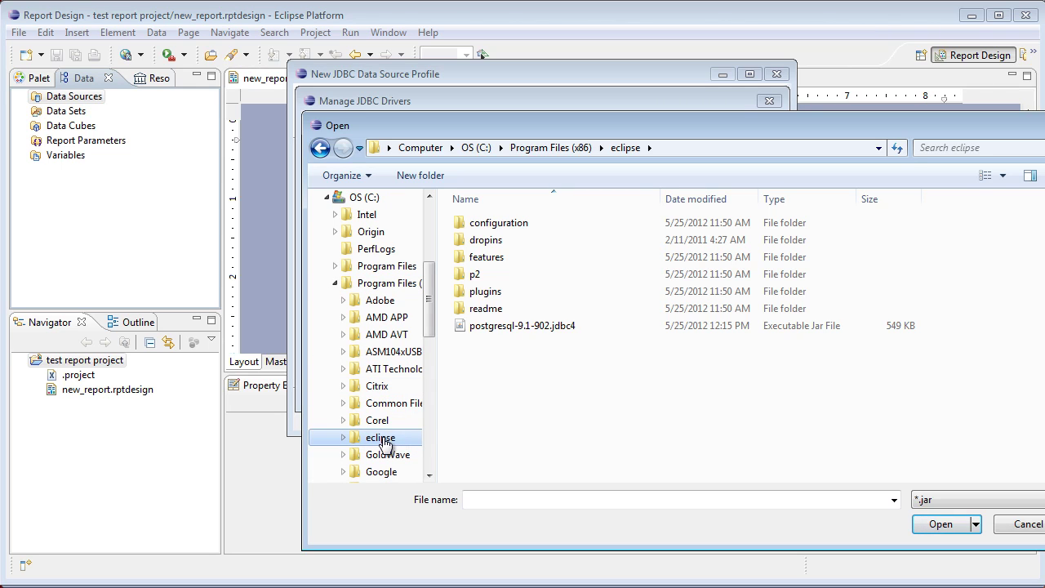
{"action": "left_click", "coordinate": [563, 328]}
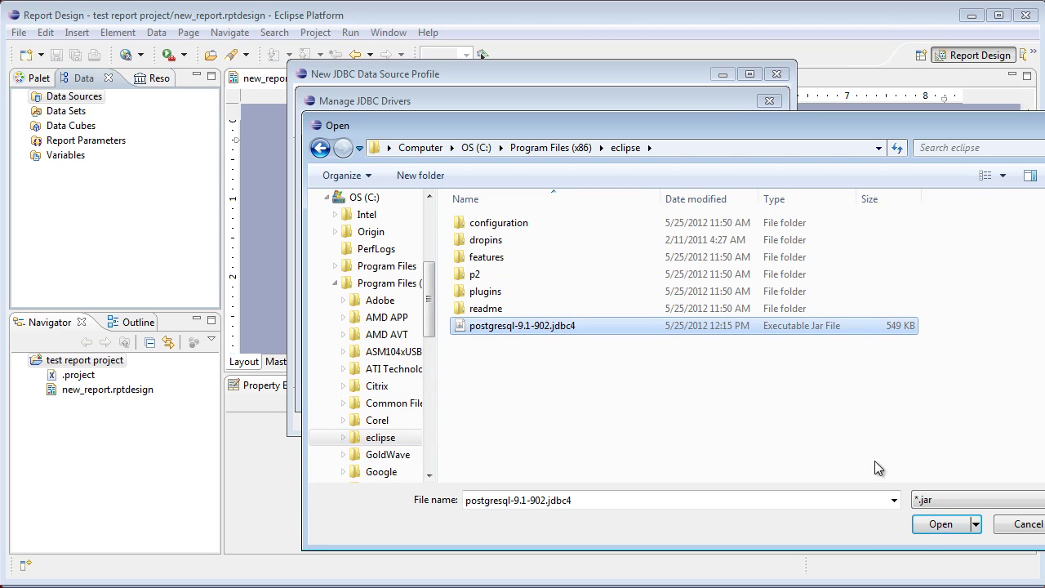
{"action": "left_click", "coordinate": [943, 526]}
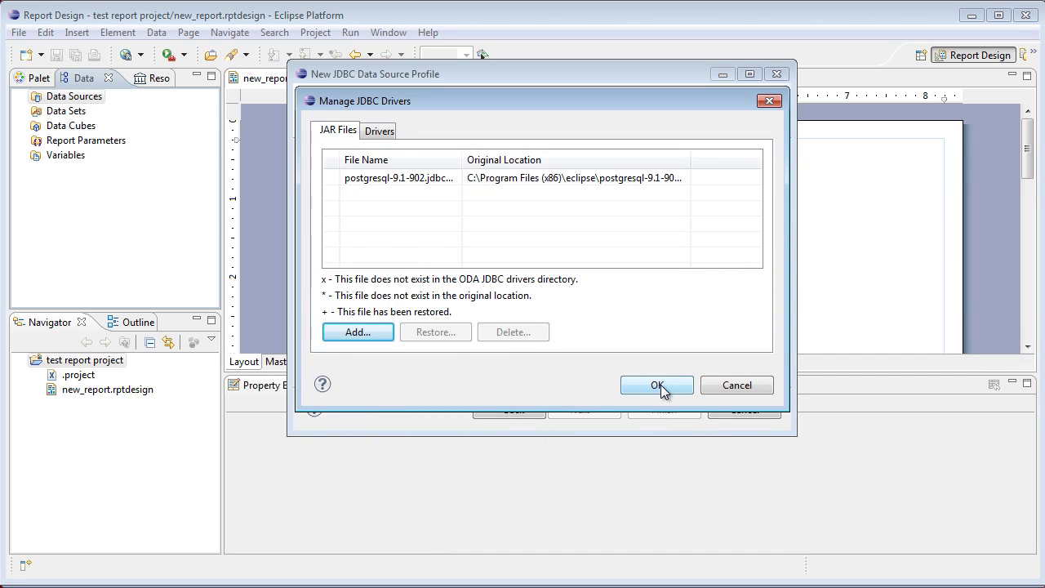
{"action": "left_click", "coordinate": [661, 386]}
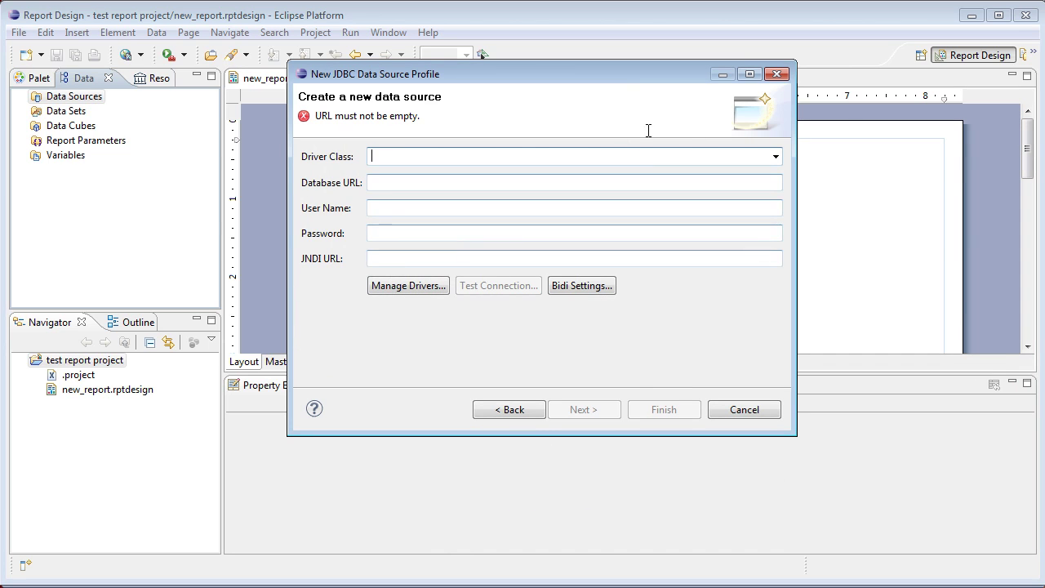
Select org.postgresql.Driver (v9.1) and enter the URL jdbc:postgresql://172.24.31.211/nuggets with credentials
{"action": "left_click", "coordinate": [775, 156]}
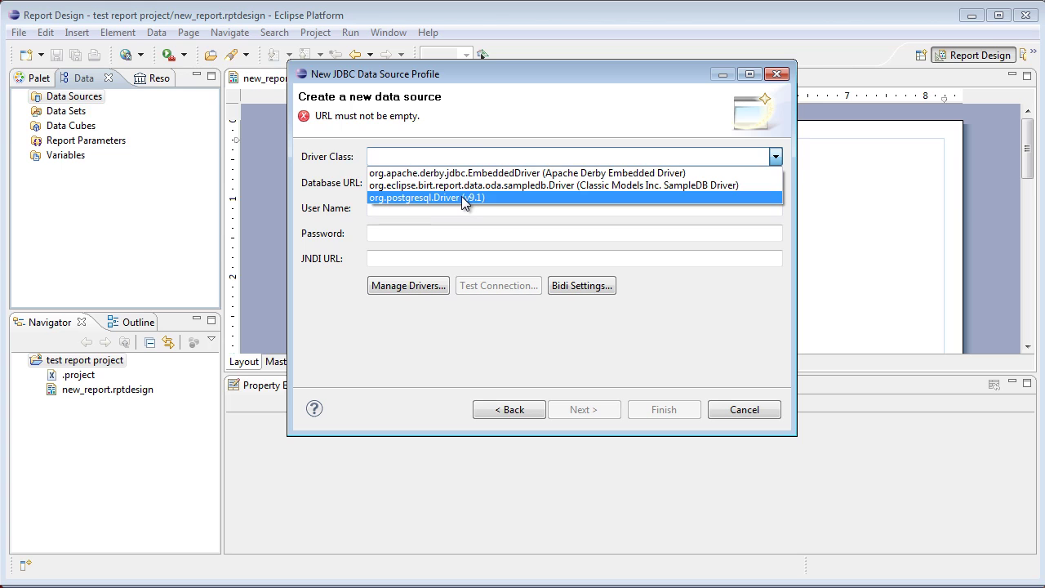
{"action": "left_click", "coordinate": [461, 197]}
{"action": "left_click", "coordinate": [418, 184]}
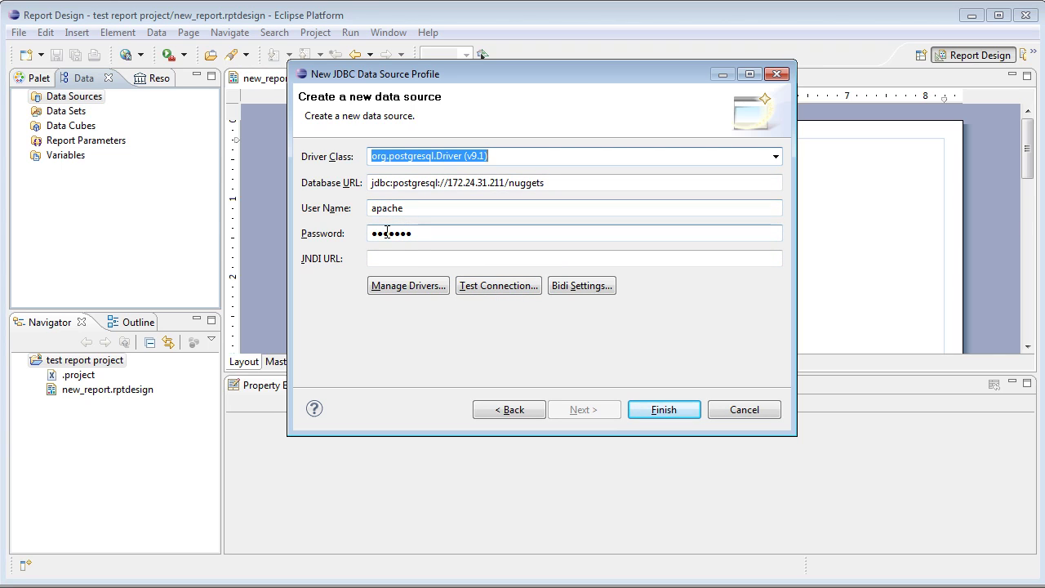
Test the connection to the nuggets database successfully and finish creating the data source
{"action": "left_click", "coordinate": [494, 287]}
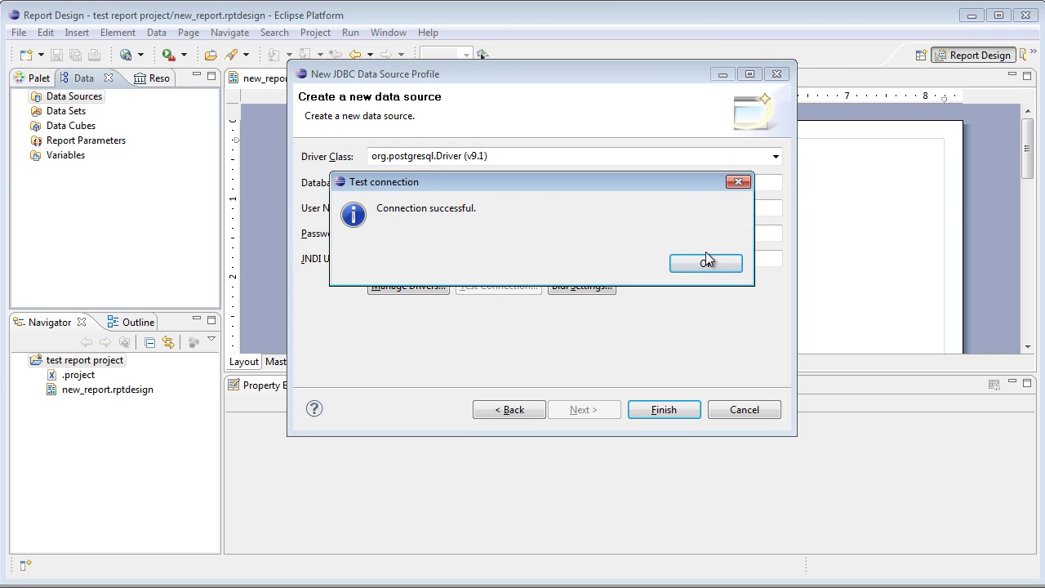
{"action": "left_click", "coordinate": [705, 263]}
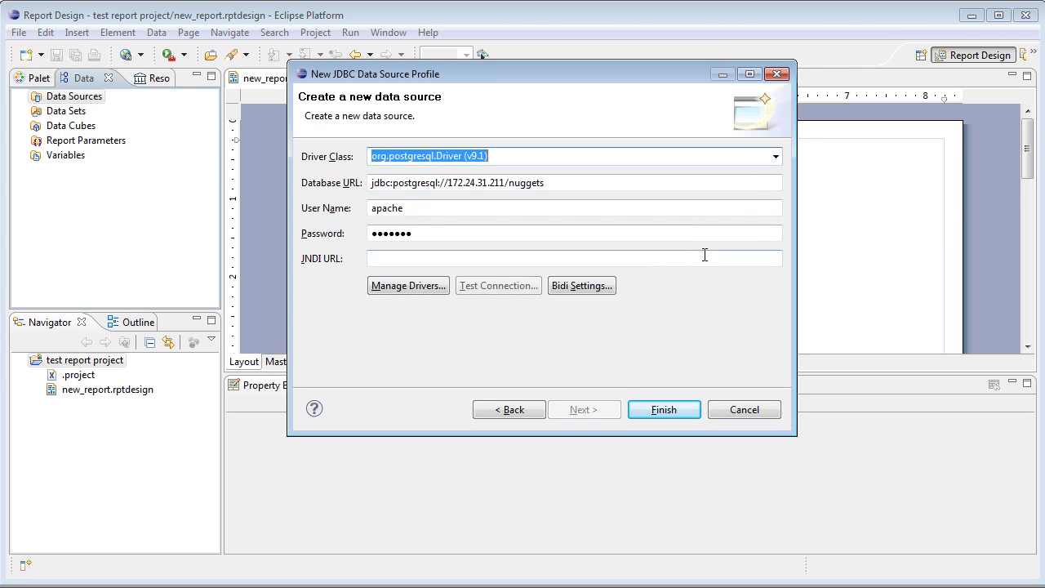
{"action": "left_click", "coordinate": [658, 410]}
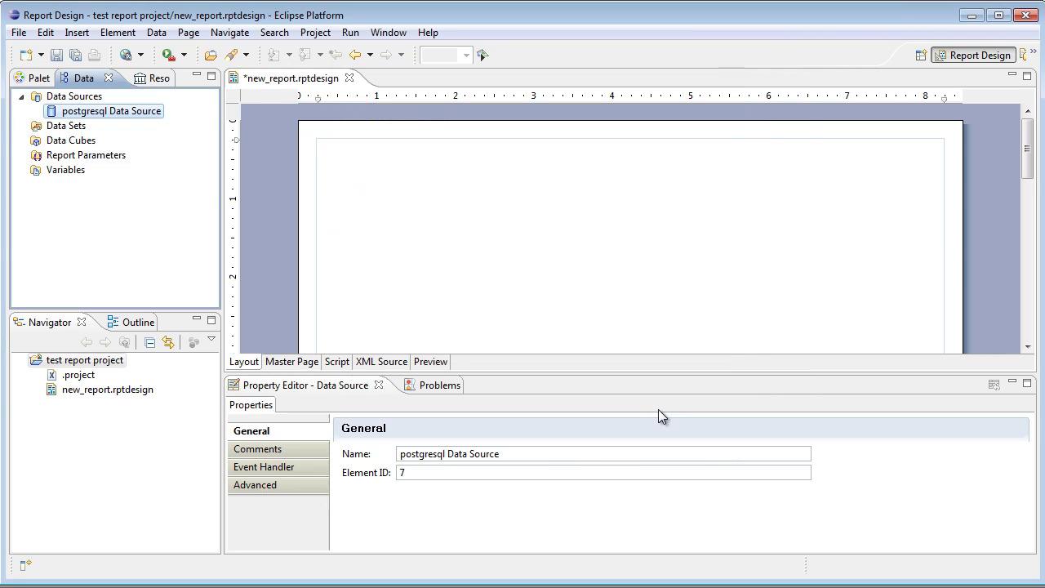
Open the Edit Data Source dialog for postgresql Data Source from the Data Explorer
{"action": "double_click", "coordinate": [88, 112]}
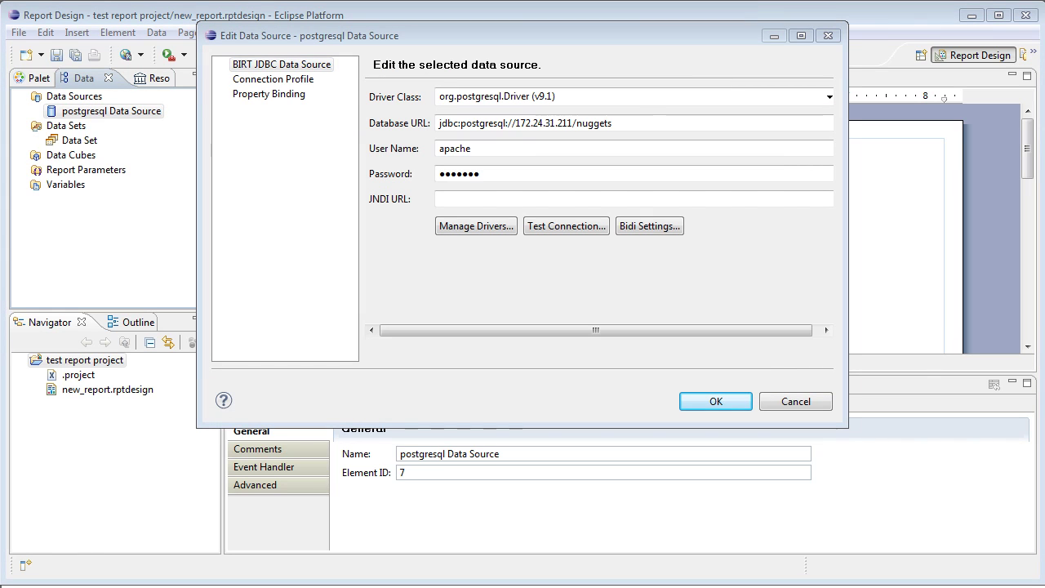